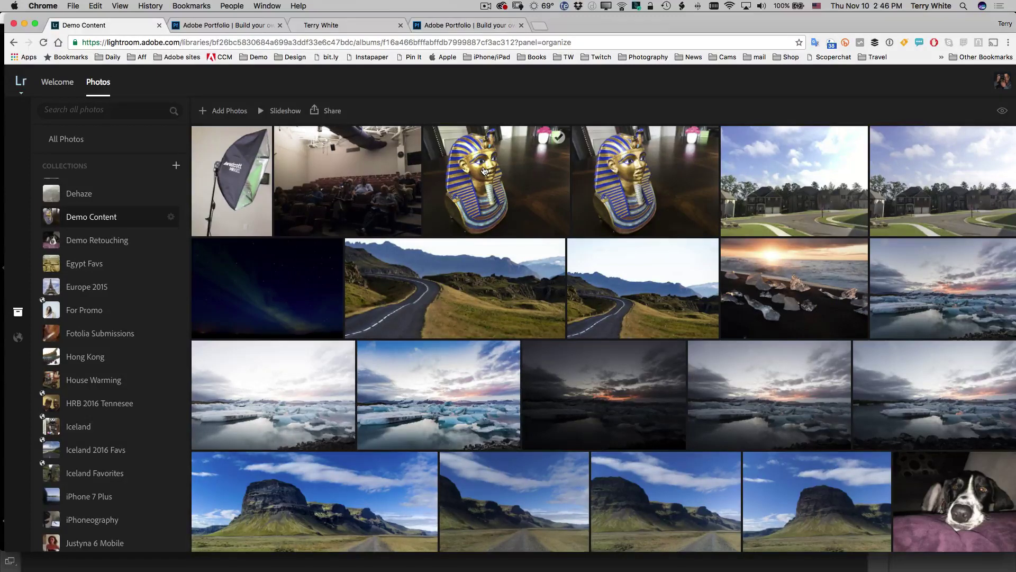
Scroll down through the Demo Content album's grid of Egypt, Iceland and studio photos
{"action": "scroll", "coordinate": [626, 179], "scroll_direction": "down", "scroll_amount": 1}
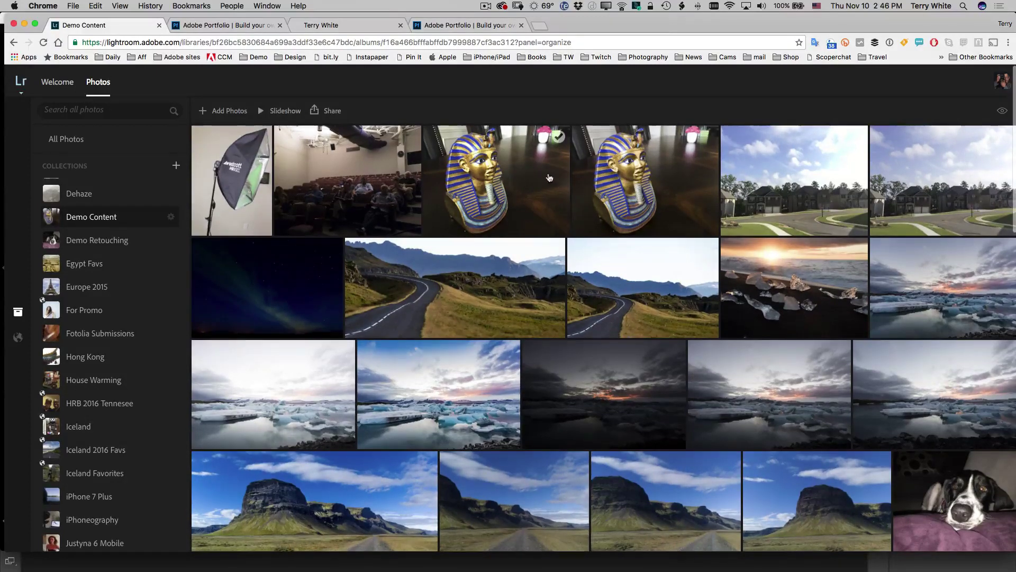
Enlarge the second pharaoh bust photo (4 of 76) and show its 15 MB DNG download options
{"action": "double_click", "coordinate": [617, 176]}
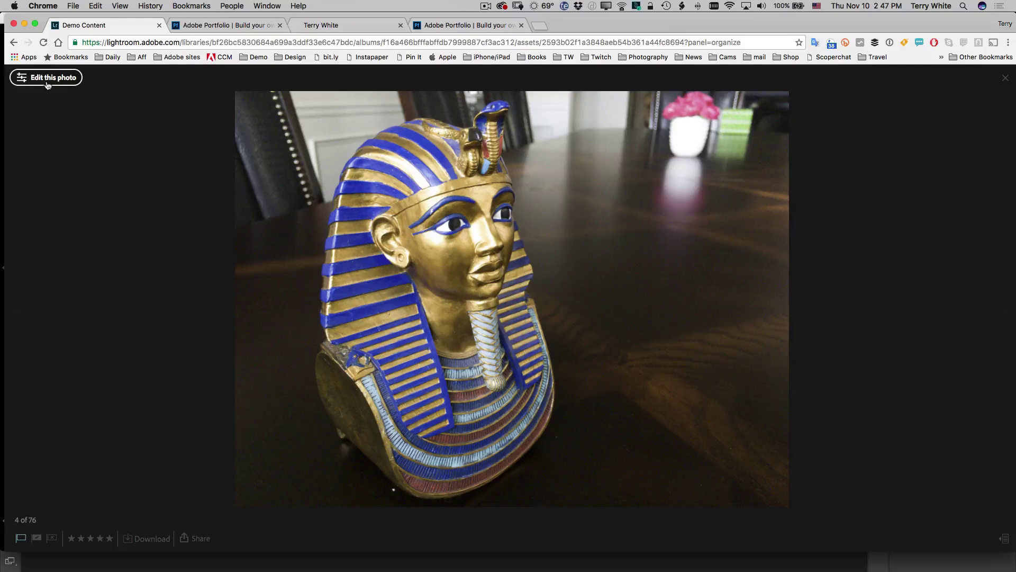
{"action": "left_click", "coordinate": [146, 541]}
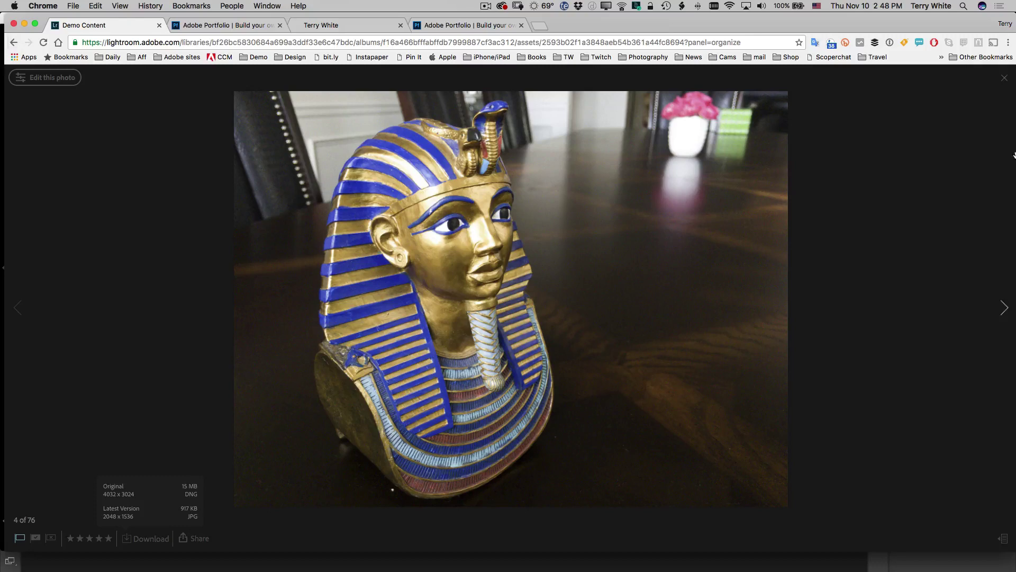
Close the pharaoh photo view and open the Recent Work collection from the Collections list
{"action": "left_click", "coordinate": [1004, 80]}
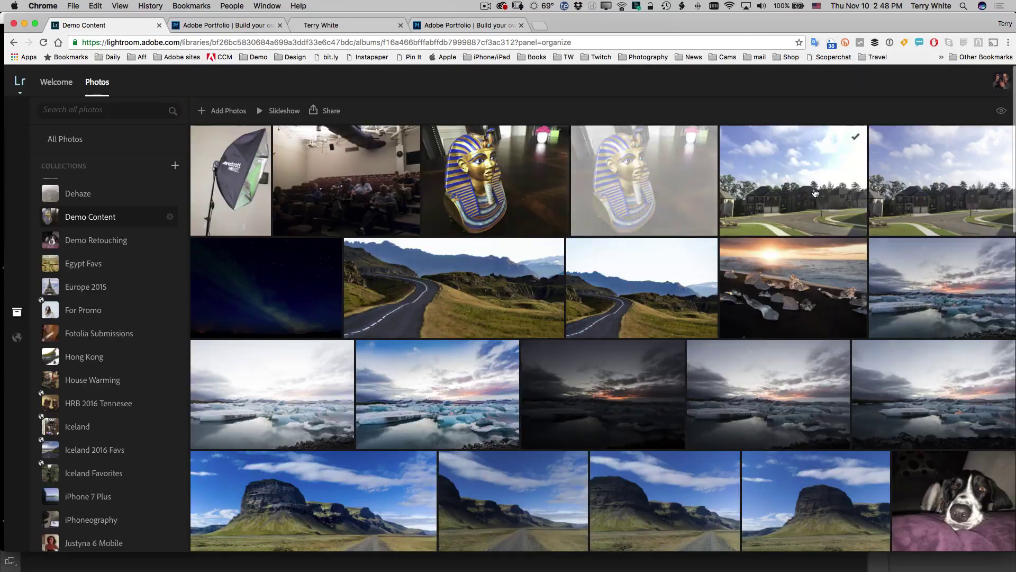
{"action": "scroll", "coordinate": [138, 422], "scroll_direction": "down", "scroll_amount": 1}
{"action": "scroll", "coordinate": [139, 422], "scroll_direction": "down", "scroll_amount": 20}
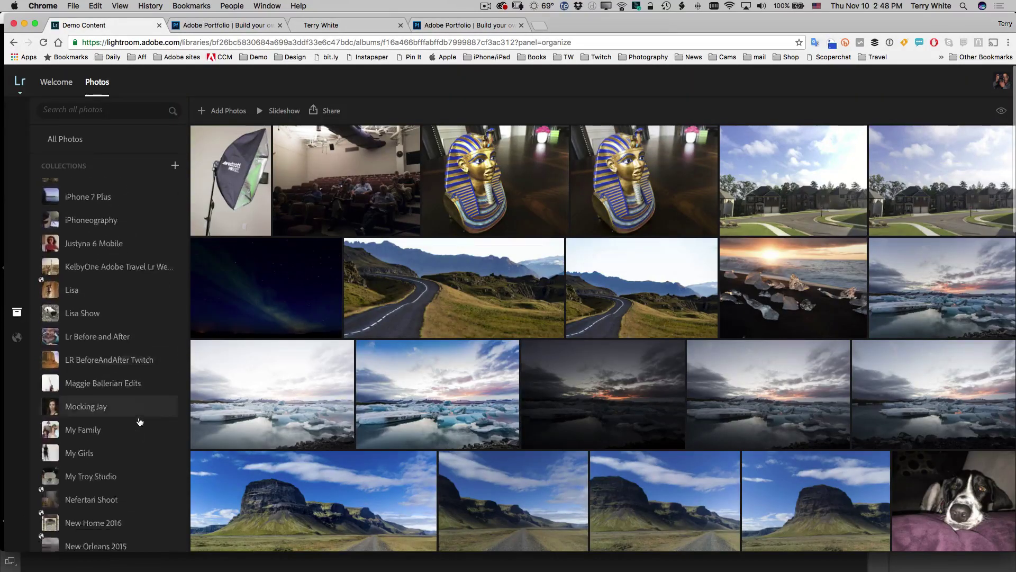
{"action": "scroll", "coordinate": [139, 422], "scroll_direction": "down", "scroll_amount": 10}
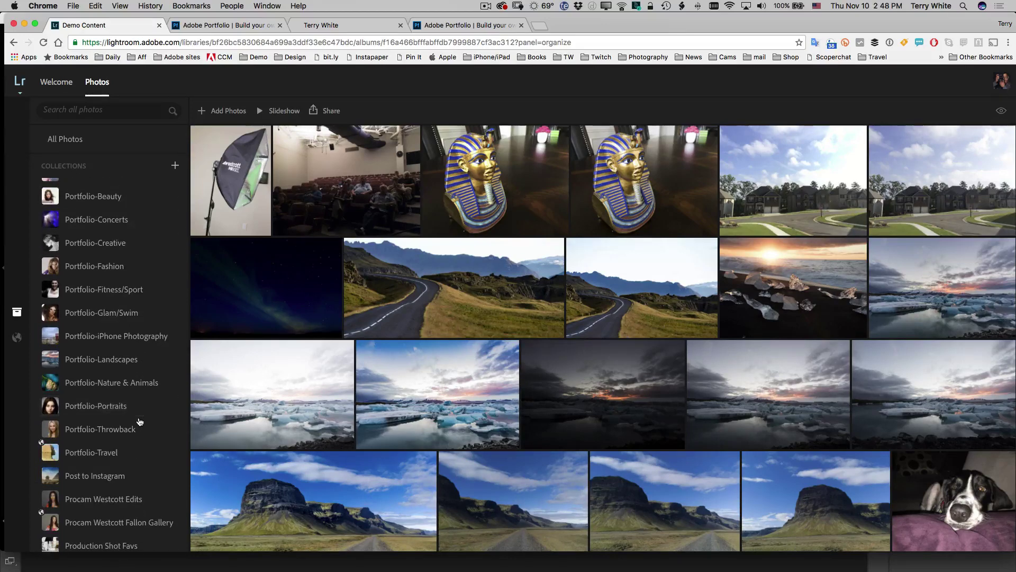
{"action": "scroll", "coordinate": [139, 421], "scroll_direction": "down", "scroll_amount": 5}
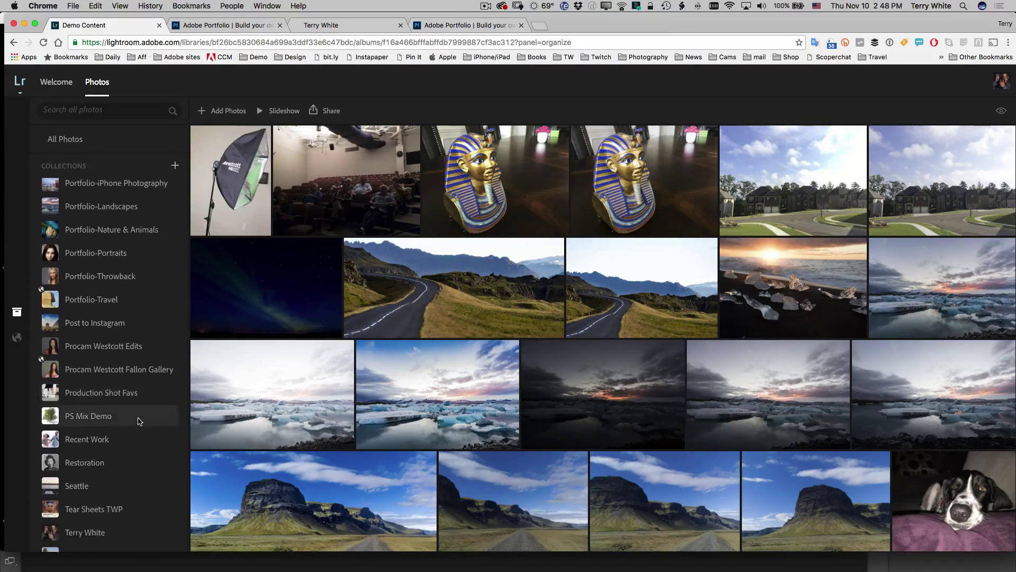
{"action": "left_click", "coordinate": [136, 420]}
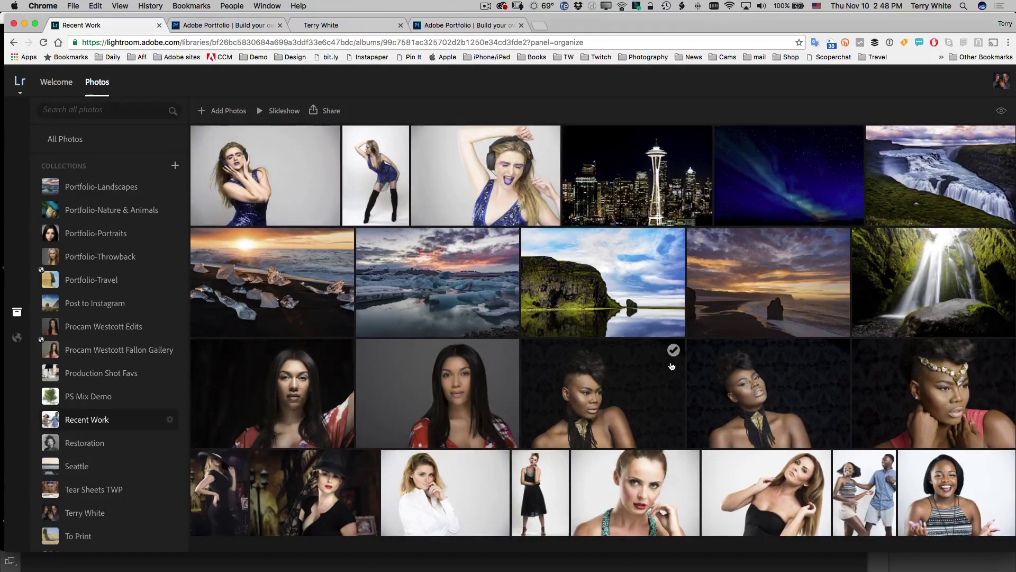
{"action": "scroll", "coordinate": [672, 367], "scroll_direction": "down", "scroll_amount": 1}
{"action": "scroll", "coordinate": [672, 371], "scroll_direction": "up", "scroll_amount": 1}
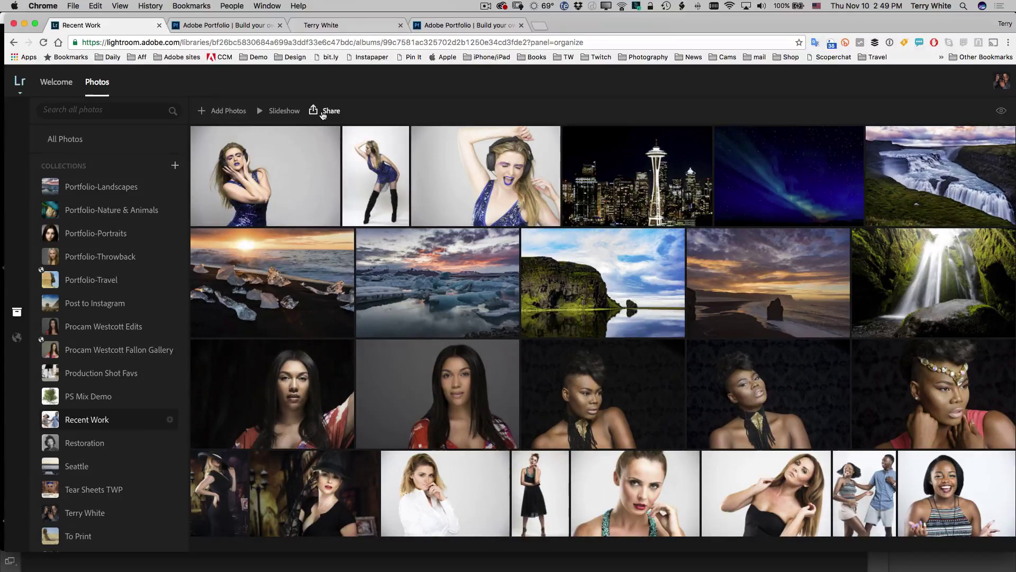
Select the Space Needle, aurora, waterfall, second-row landscapes and black-hat portrait, then choose Share
{"action": "mouse_move", "coordinate": [646, 185]}
{"action": "left_click", "coordinate": [701, 138]}
{"action": "left_click", "coordinate": [853, 137]}
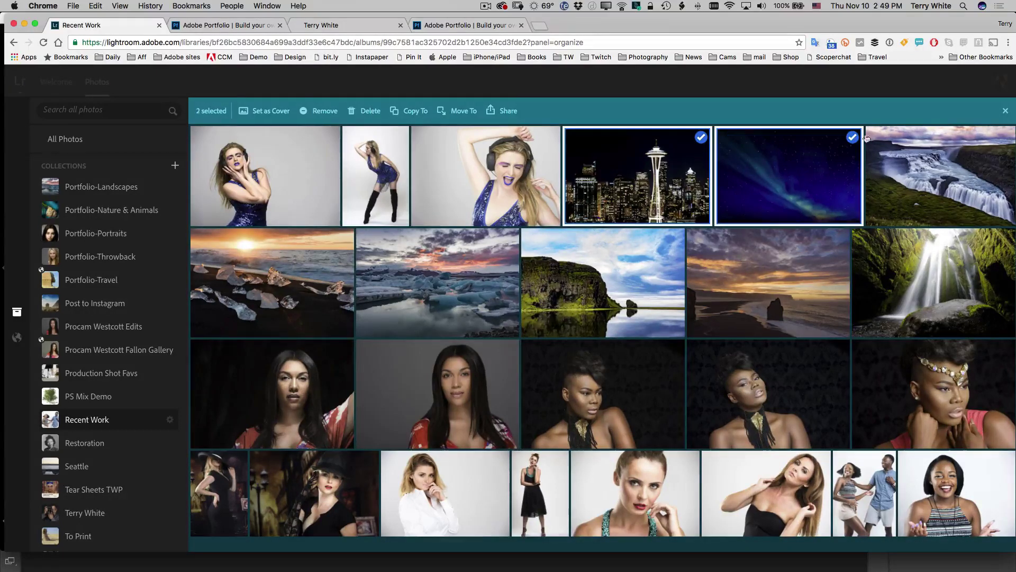
{"action": "left_click", "coordinate": [1005, 138]}
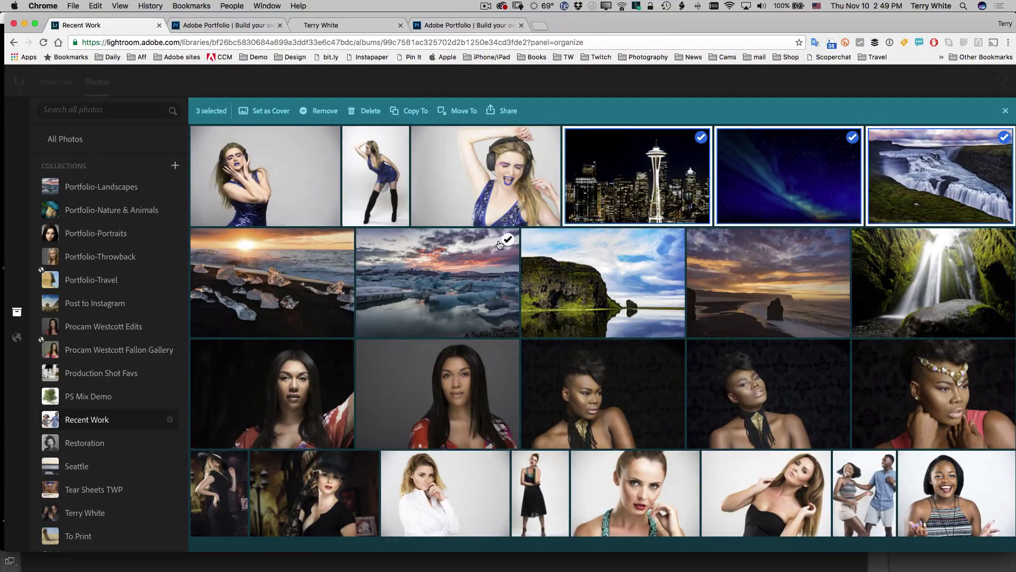
{"action": "left_click", "coordinate": [1004, 239], "text": "shift"}
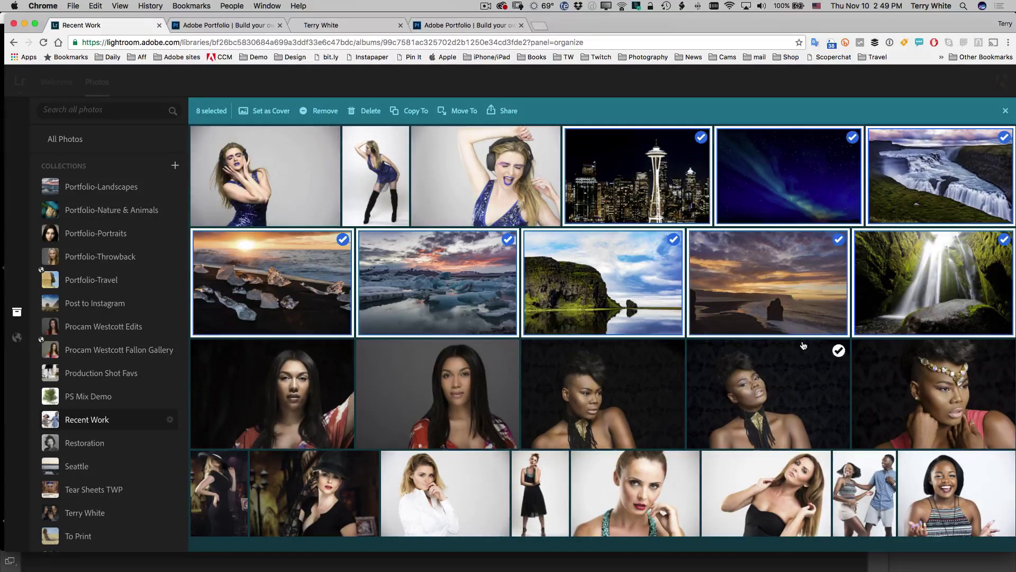
{"action": "scroll", "coordinate": [804, 347], "scroll_direction": "down", "scroll_amount": 1}
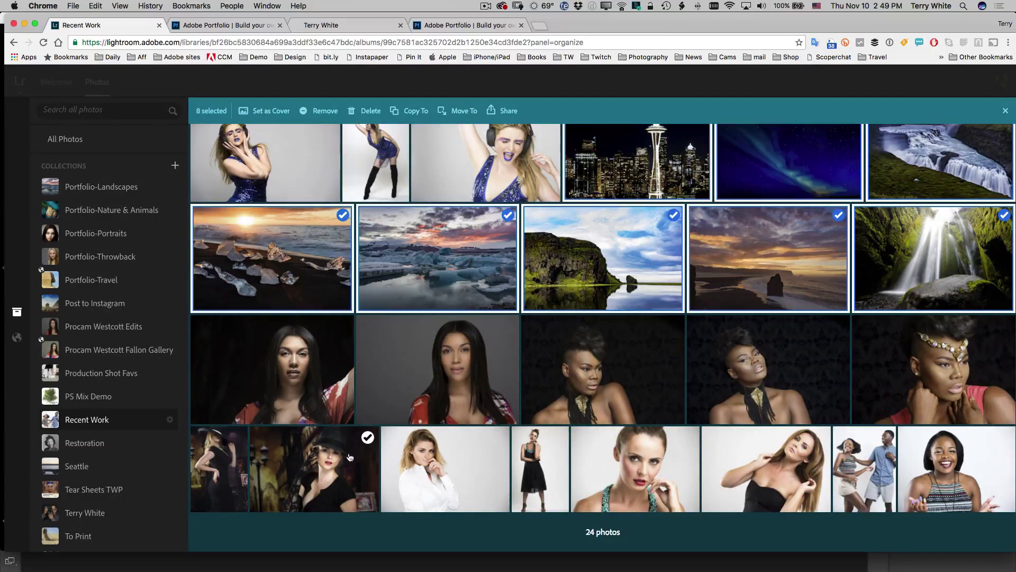
{"action": "left_click", "coordinate": [367, 439]}
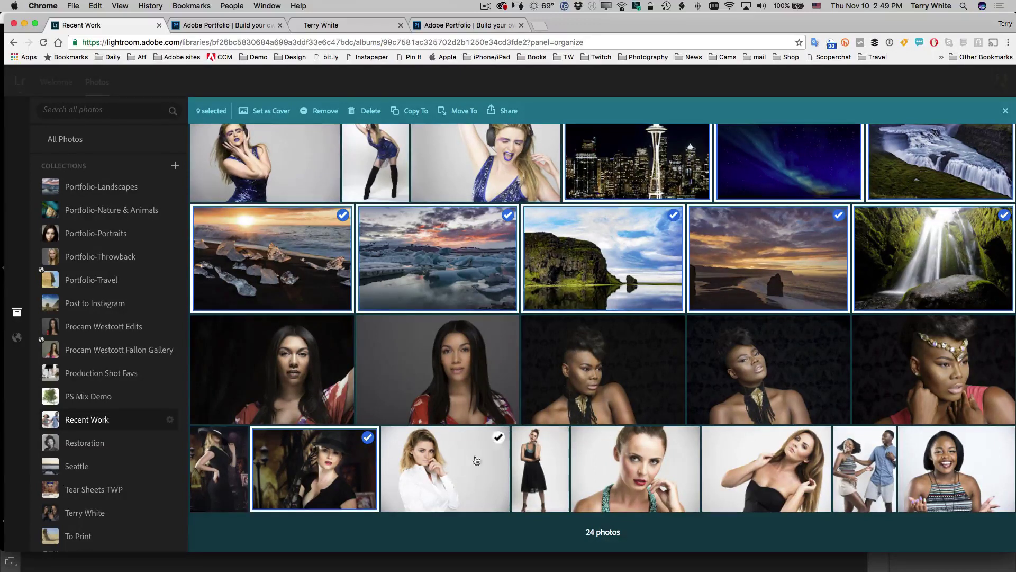
{"action": "left_click", "coordinate": [504, 118]}
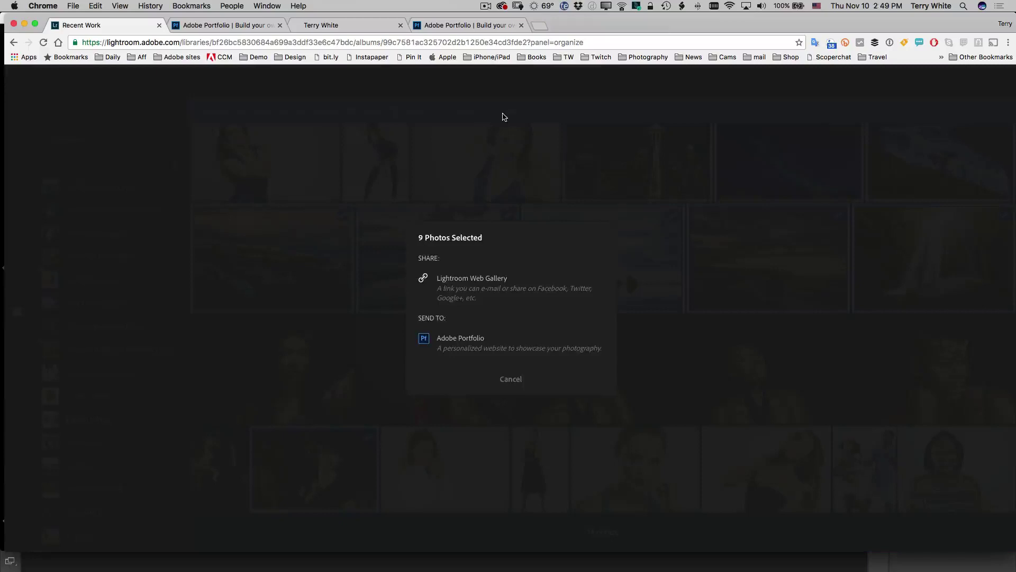
Publish web gallery 'A Sample of My Work' with a waterfall cover and locations shown
{"action": "left_click", "coordinate": [475, 280]}
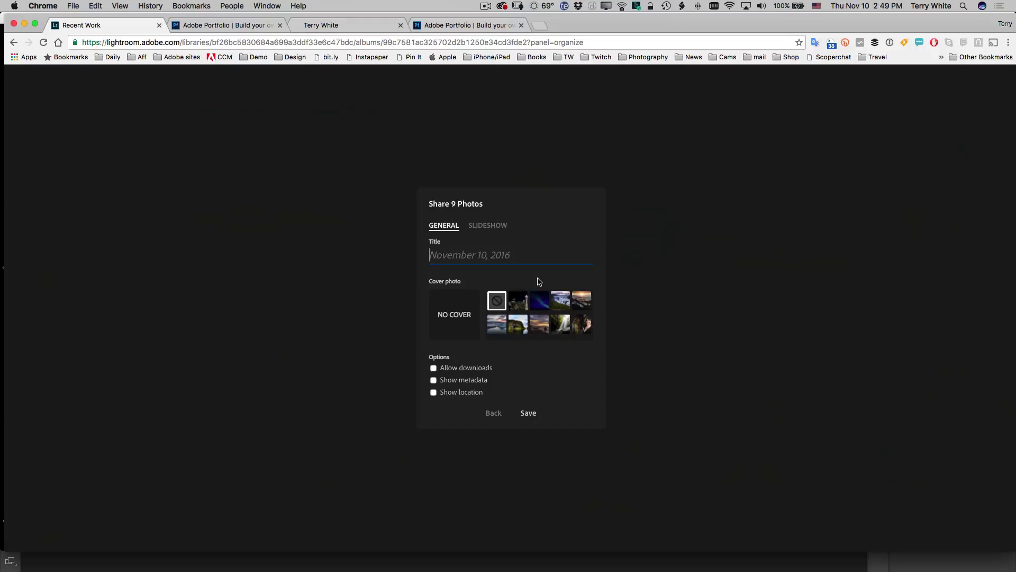
{"action": "type", "text": "A Sample of My Work"}
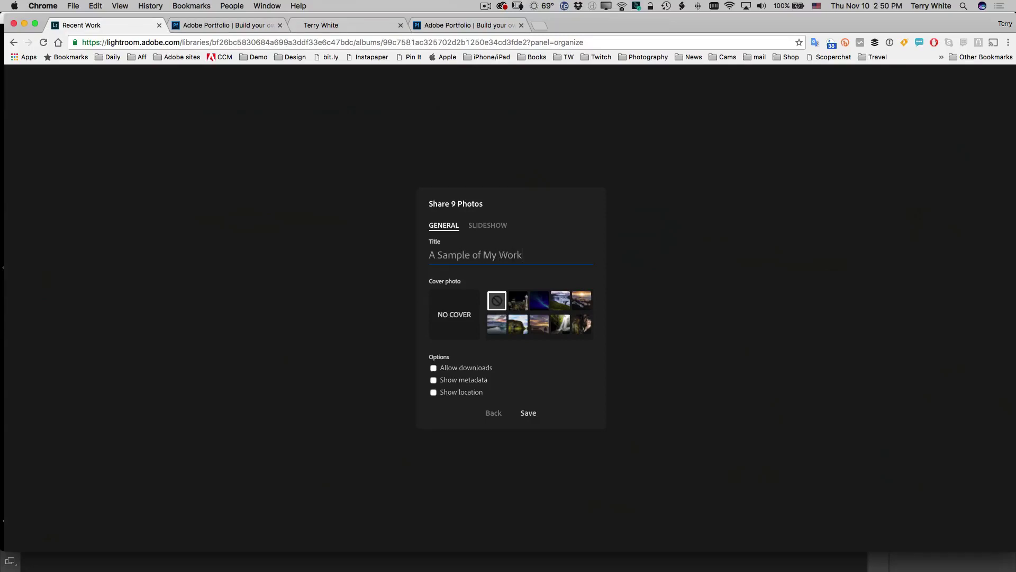
{"action": "left_click", "coordinate": [561, 324]}
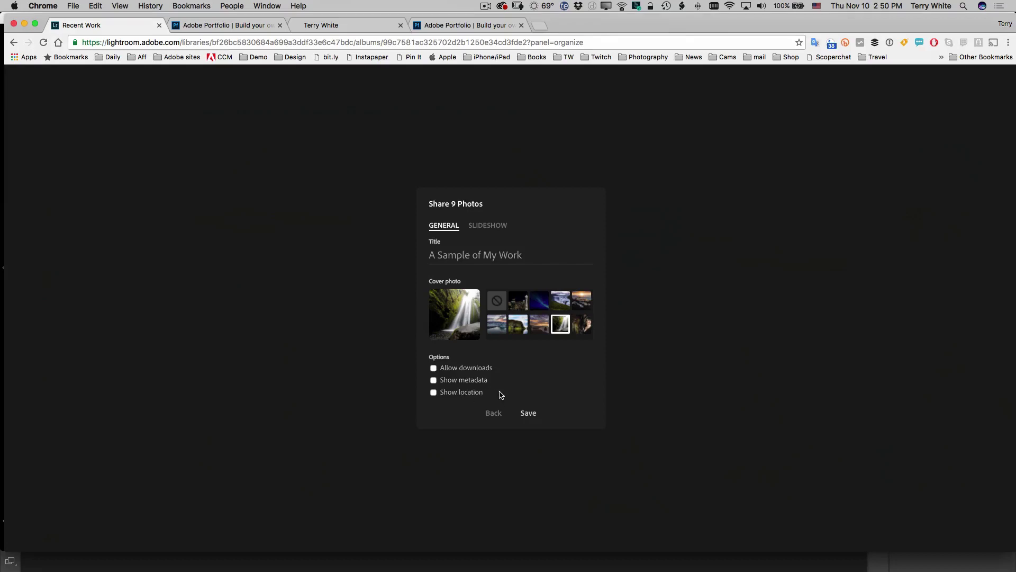
{"action": "left_click", "coordinate": [463, 393]}
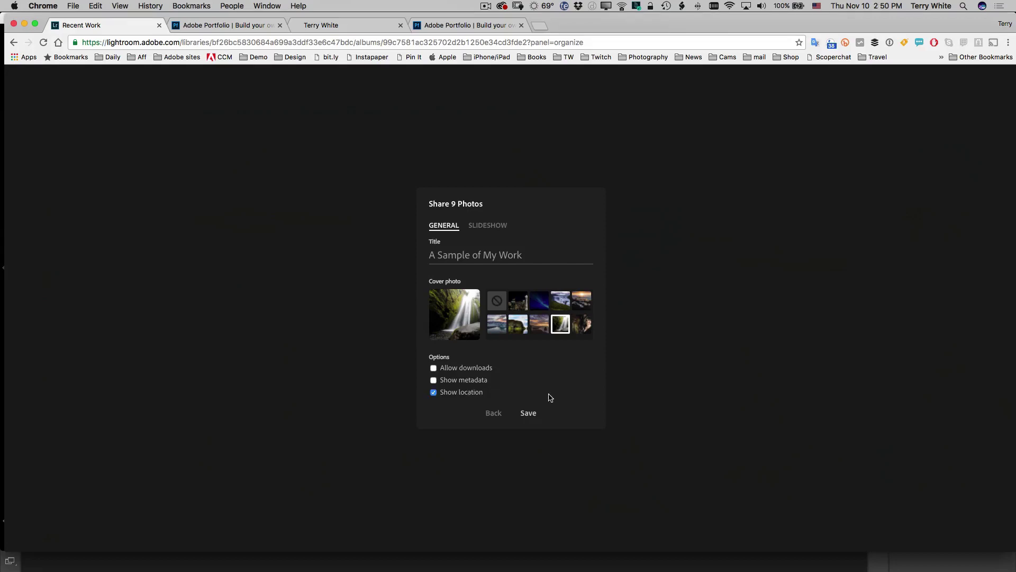
{"action": "left_click", "coordinate": [494, 232]}
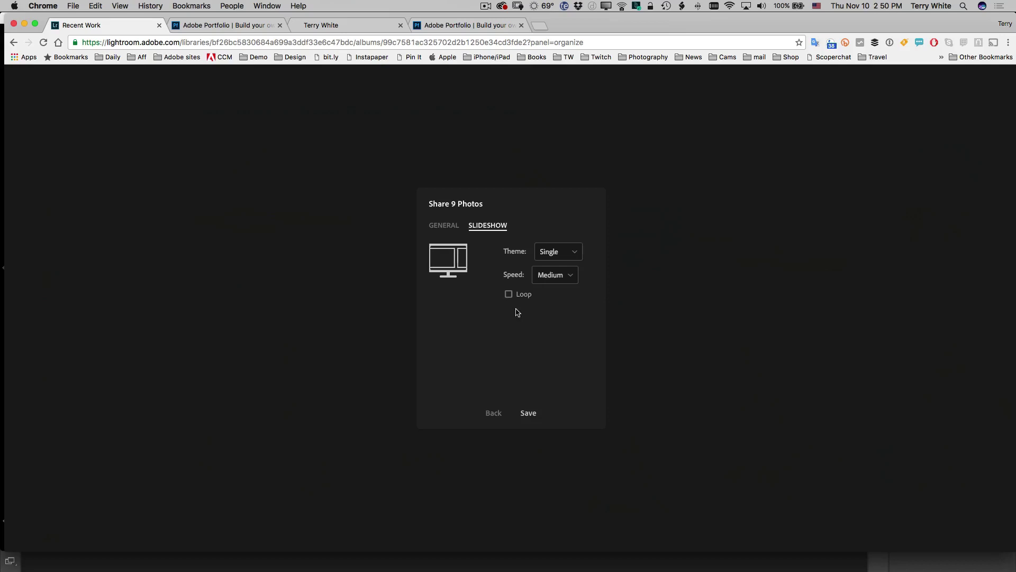
{"action": "left_click", "coordinate": [447, 228]}
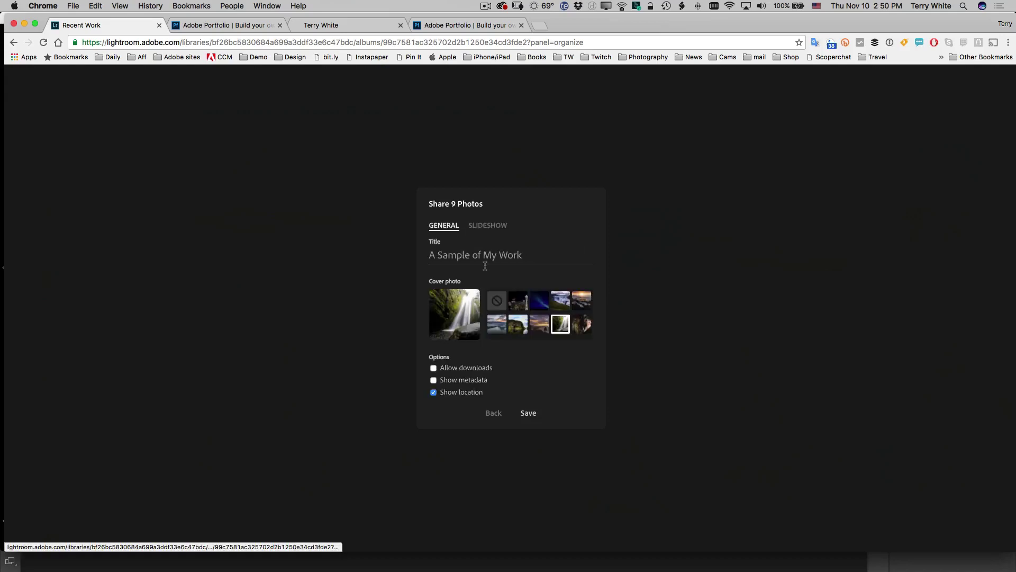
{"action": "left_click", "coordinate": [526, 417]}
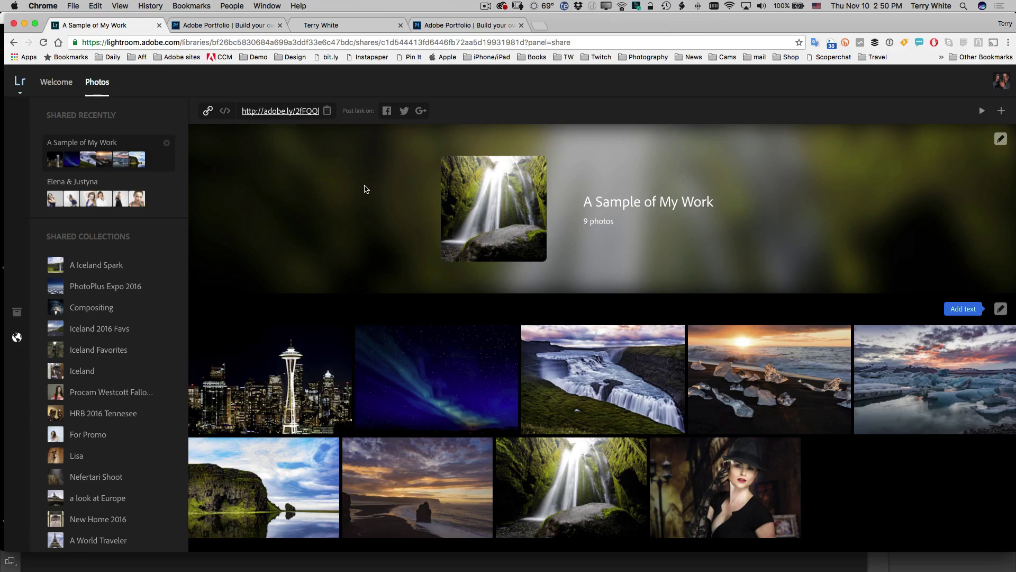
{"action": "left_click", "coordinate": [328, 111]}
Title the gallery 'A sample from some of my favorite shots'
{"action": "left_click", "coordinate": [999, 310]}
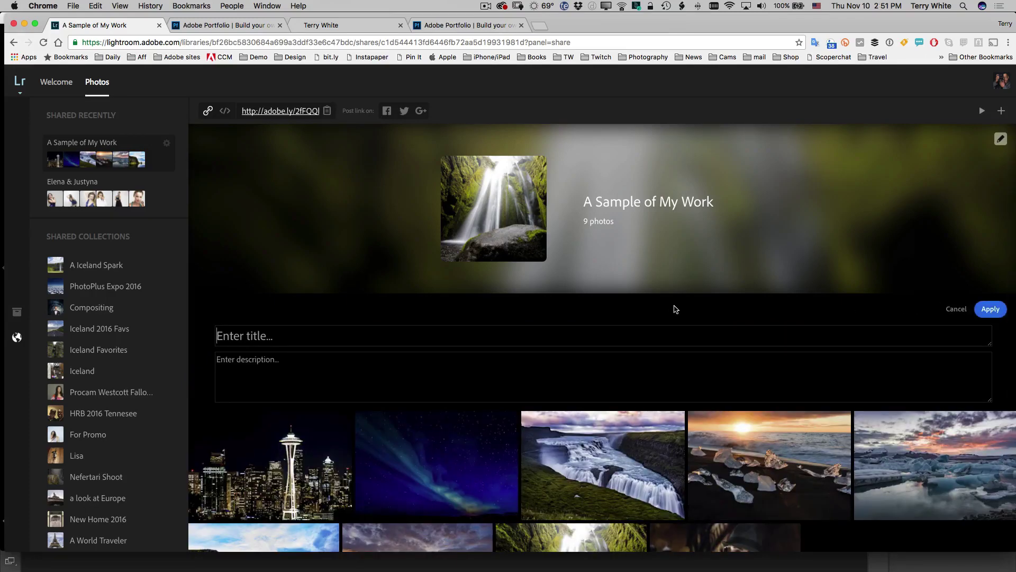
{"action": "type", "text": "/"}
{"action": "key", "text": "BackSpace"}
{"action": "type", "text": "A sample from some of my w"}
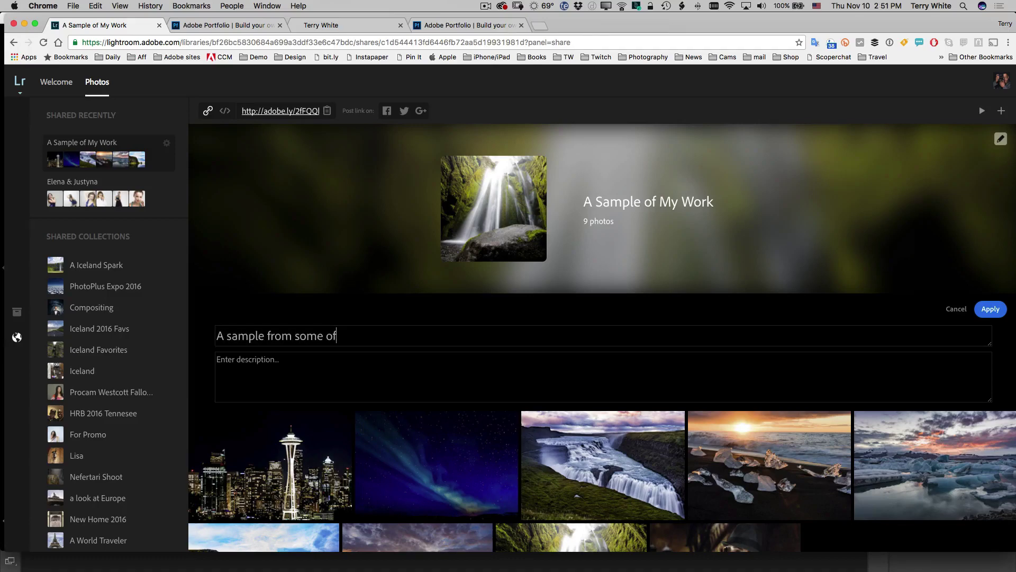
{"action": "key", "text": "BackSpace"}
{"action": "type", "text": "favoirt"}
{"action": "key", "text": "BackSpace"}
{"action": "key", "text": "BackSpace"}
{"action": "key", "text": "BackSpace"}
{"action": "type", "text": "rite shots"}
Add the description 'I shoot mostly portraits and travel' and apply the changes
{"action": "left_click", "coordinate": [536, 369]}
{"action": "type", "text": "I"}
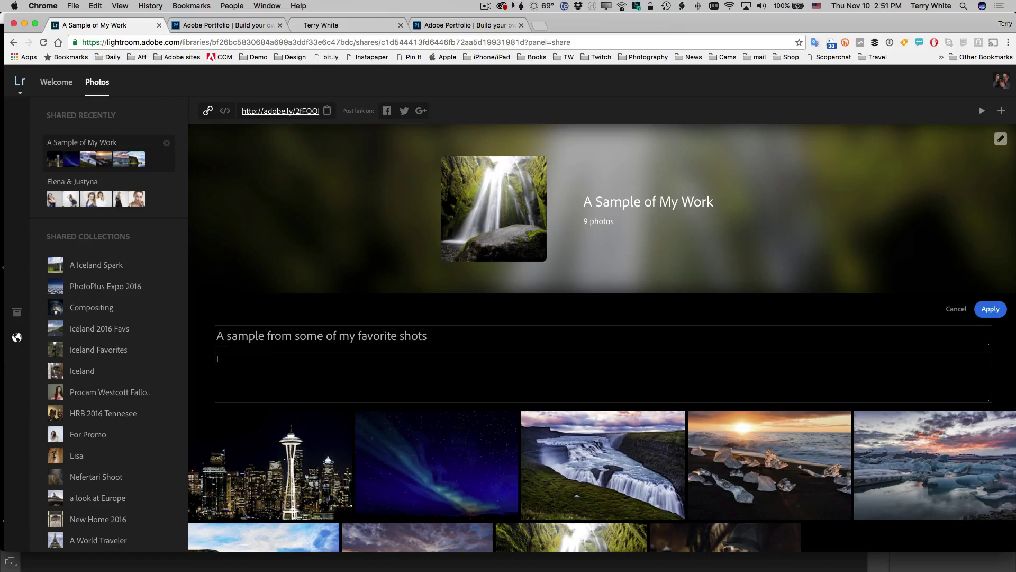
{"action": "type", "text": " shoot mostly portraits and travel."}
{"action": "scroll", "coordinate": [536, 369], "scroll_direction": "down", "scroll_amount": 1}
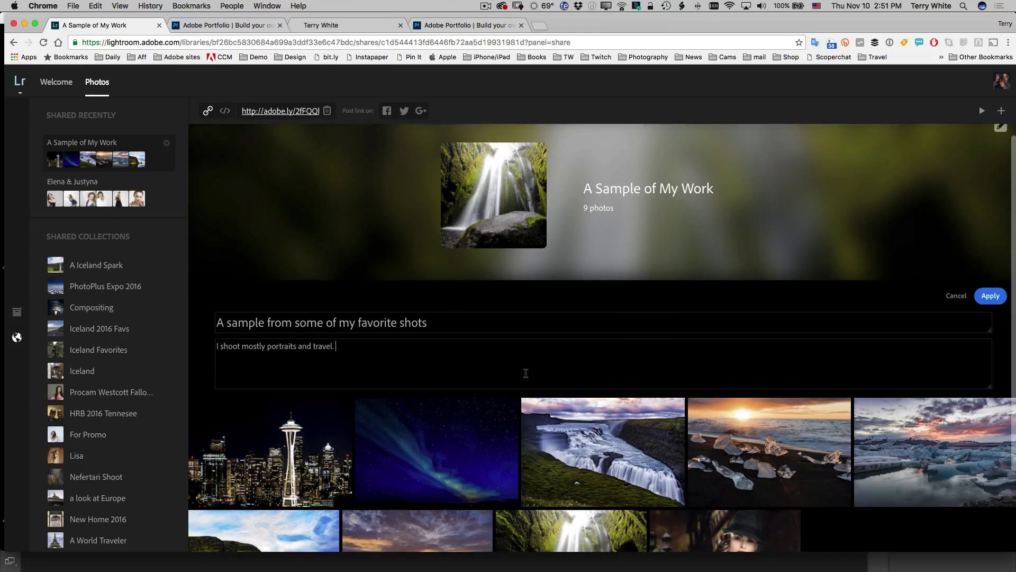
{"action": "left_click", "coordinate": [991, 295]}
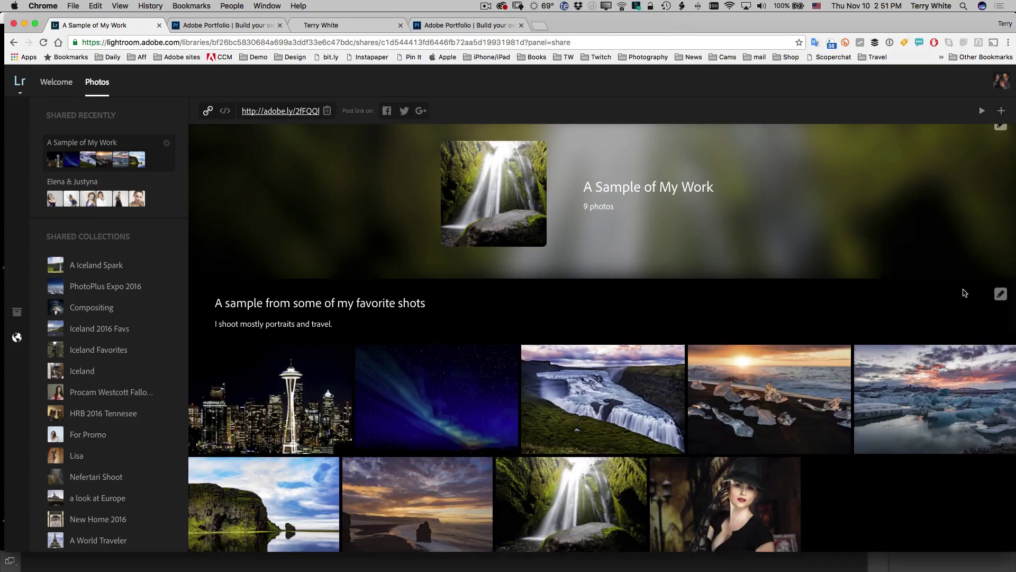
Group Seattle with the aurora, separate the portrait, and add a text block above the Iceland photos
{"action": "scroll", "coordinate": [932, 312], "scroll_direction": "down", "scroll_amount": 2}
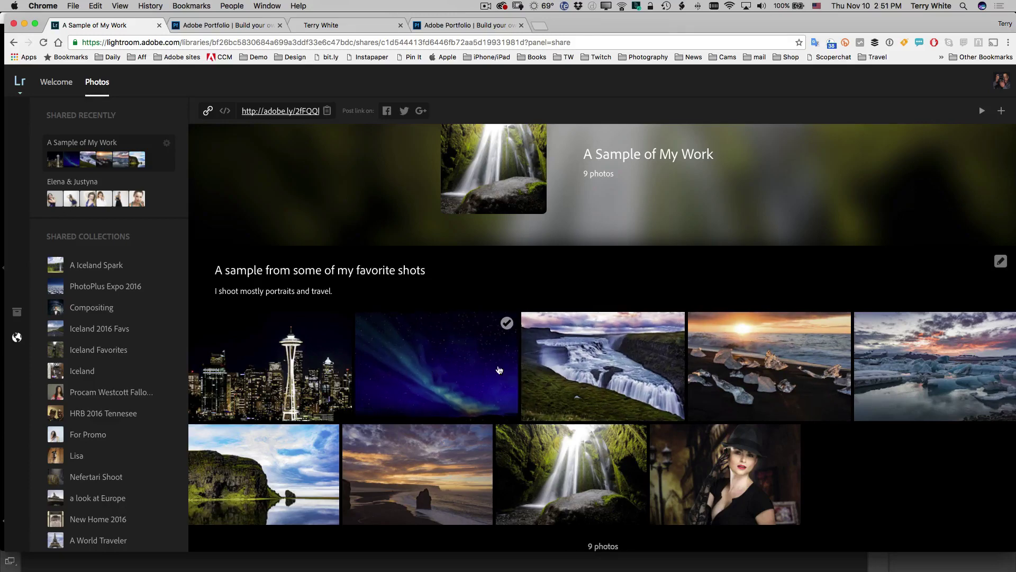
{"action": "left_click_drag", "start_coordinate": [498, 369], "coordinate": [519, 373]}
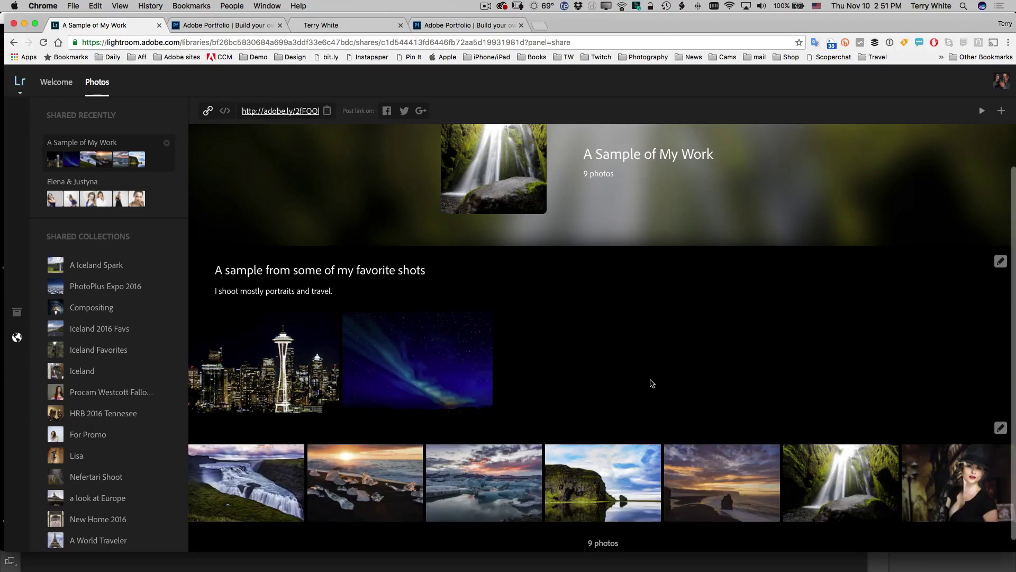
{"action": "scroll", "coordinate": [755, 321], "scroll_direction": "down", "scroll_amount": 2}
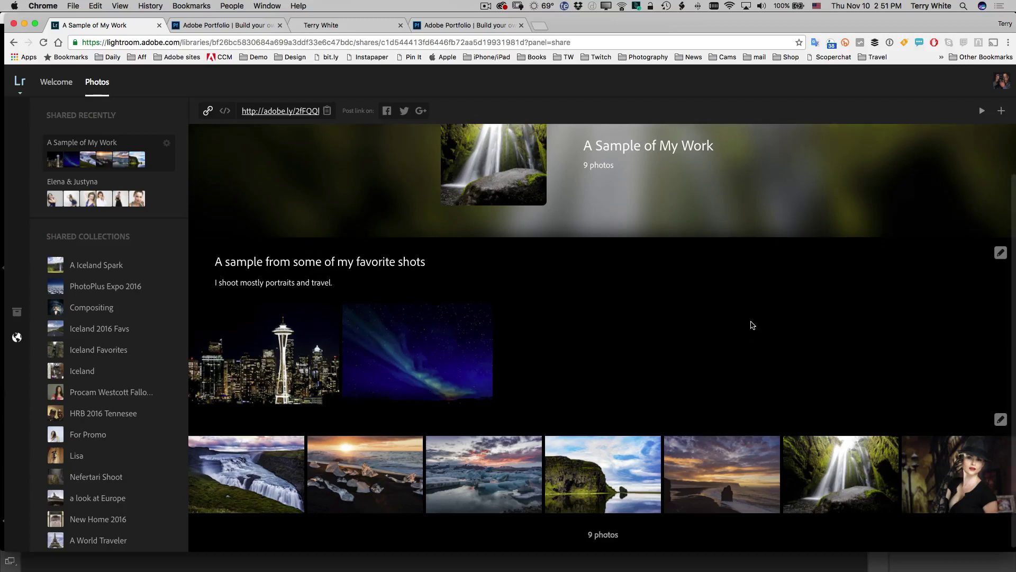
{"action": "left_click_drag", "start_coordinate": [932, 490], "coordinate": [901, 471]}
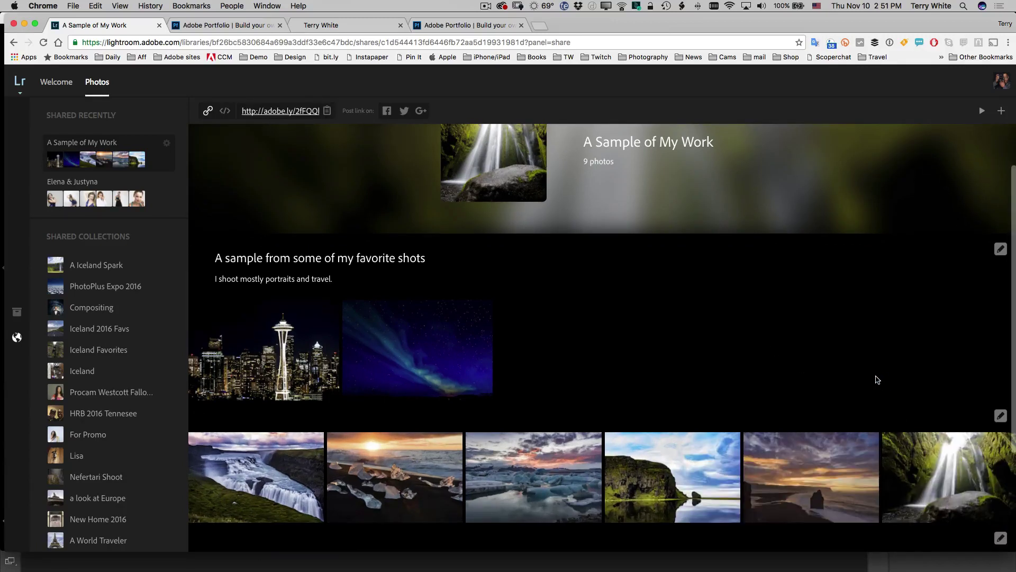
{"action": "scroll", "coordinate": [876, 381], "scroll_direction": "down", "scroll_amount": 3}
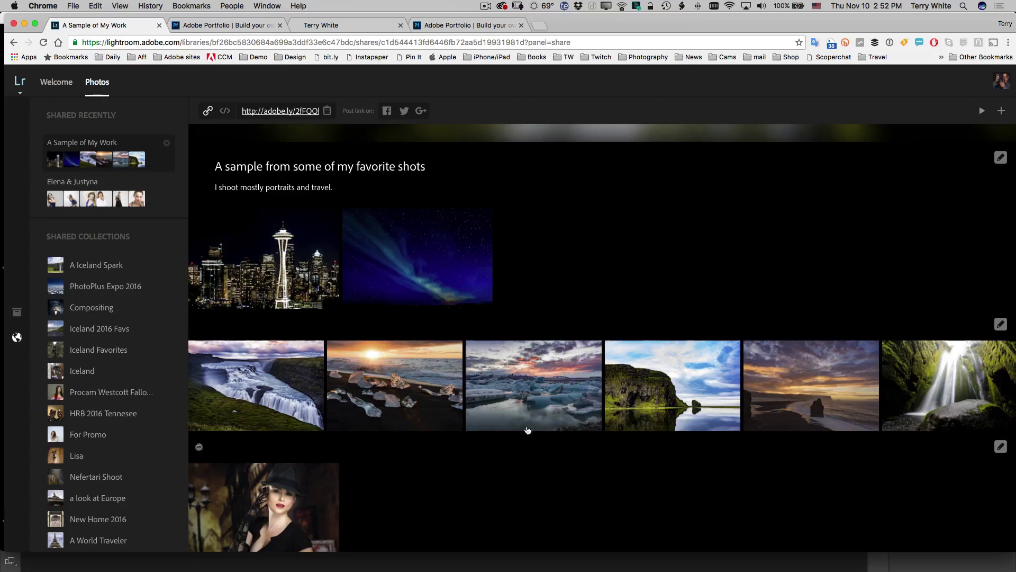
{"action": "scroll", "coordinate": [582, 370], "scroll_direction": "up", "scroll_amount": 2}
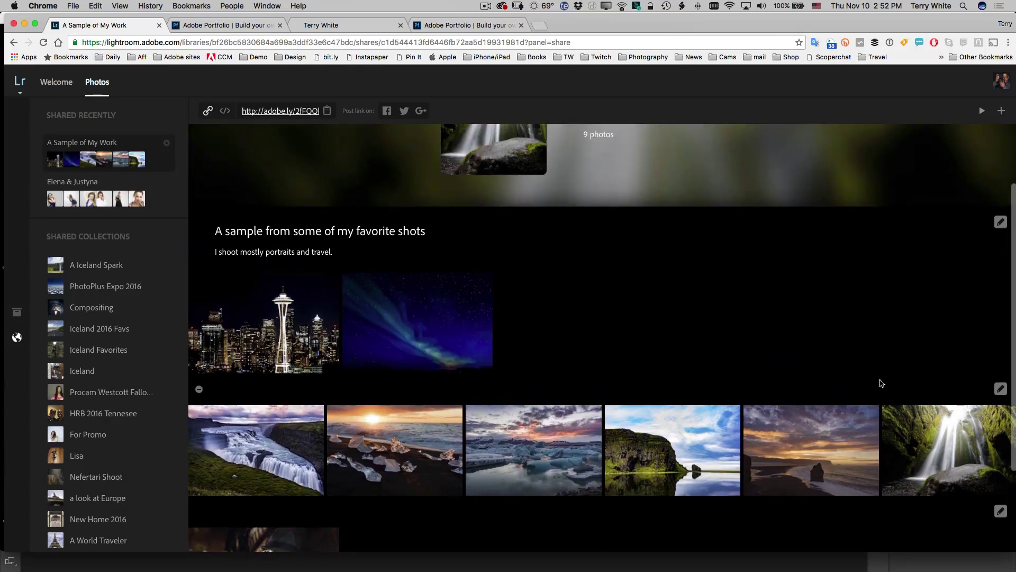
{"action": "left_click", "coordinate": [1001, 390]}
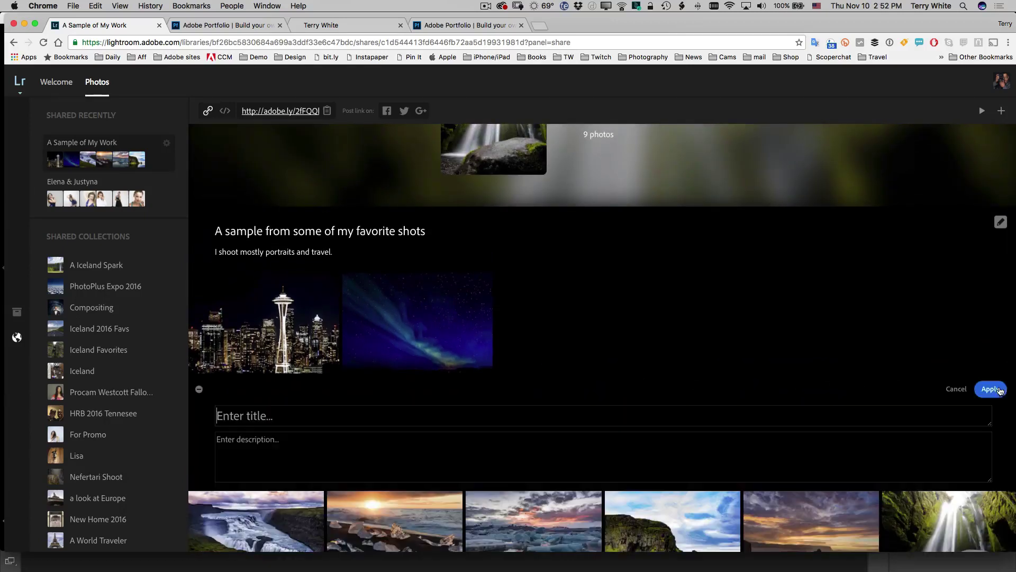
Head the Iceland section 'Iceland Adventure' with the description 'My recent trip to Iceland'
{"action": "left_click", "coordinate": [240, 414]}
{"action": "type", "text": "Iceland Adventure"}
{"action": "key", "text": "Tab"}
{"action": "type", "text": "M"}
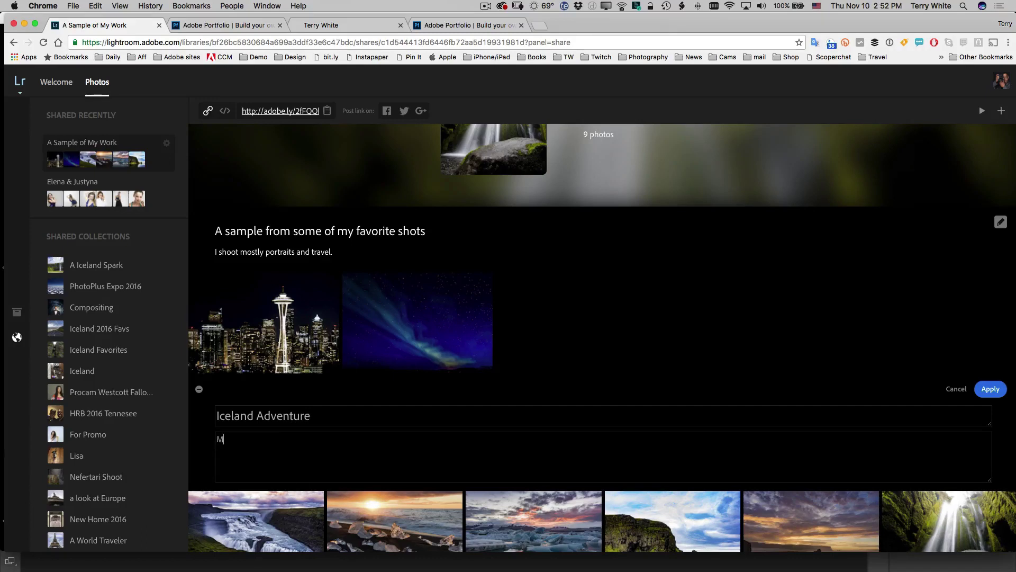
{"action": "type", "text": "y recent trip to Iceland."}
{"action": "left_click", "coordinate": [991, 389]}
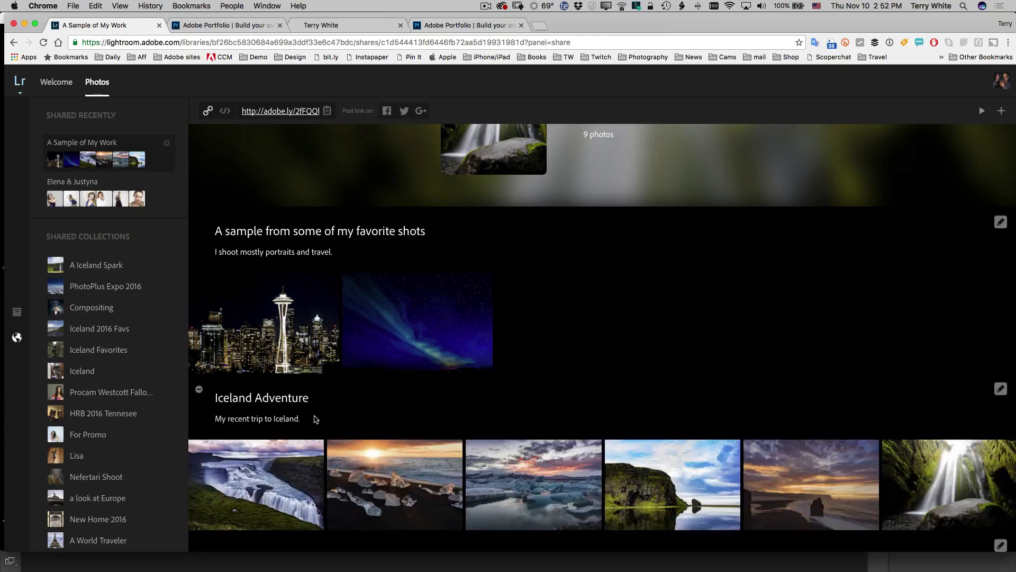
{"action": "scroll", "coordinate": [504, 411], "scroll_direction": "down", "scroll_amount": 3}
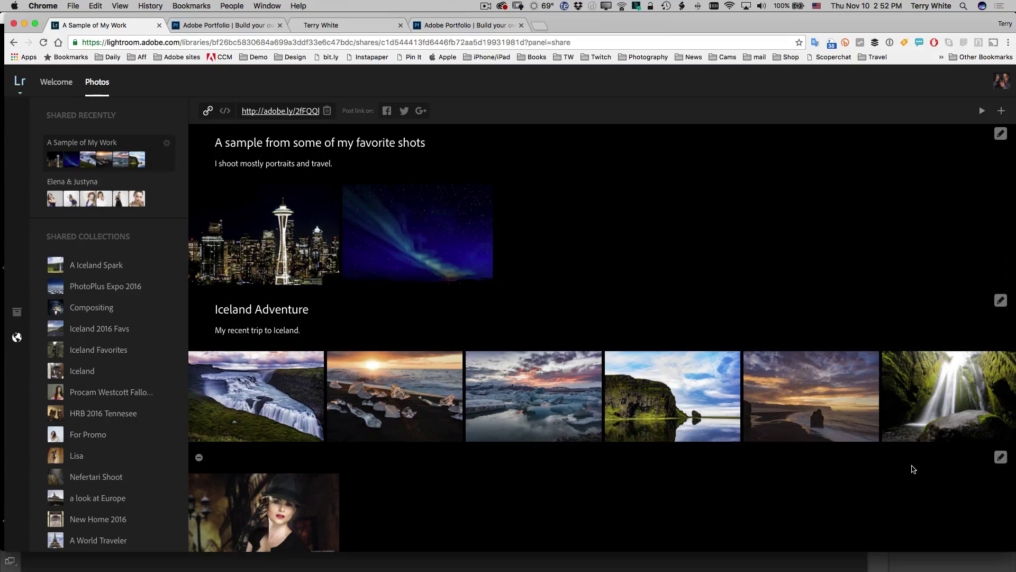
{"action": "scroll", "coordinate": [903, 466], "scroll_direction": "up", "scroll_amount": 1}
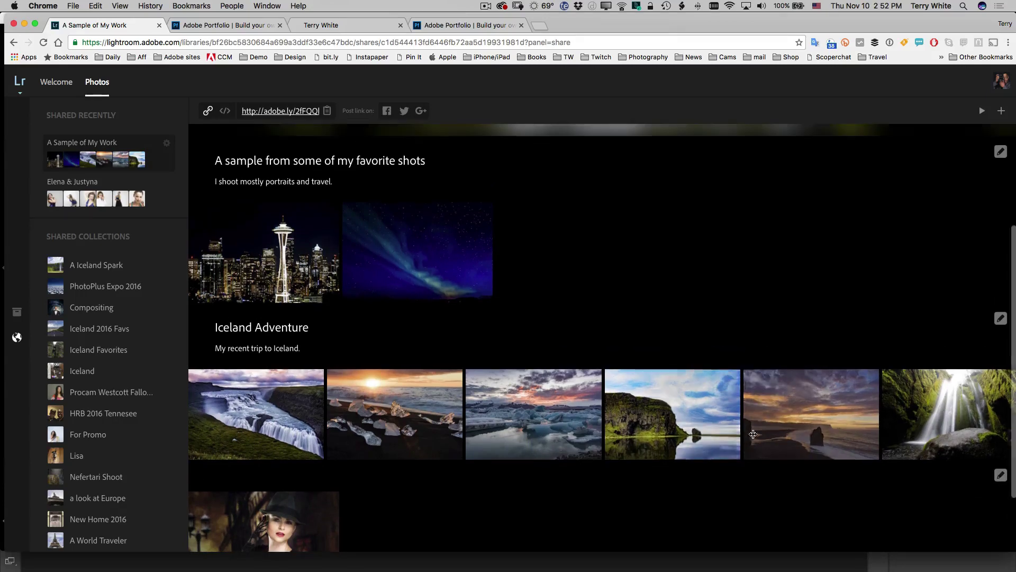
{"action": "scroll", "coordinate": [741, 418], "scroll_direction": "up", "scroll_amount": 5}
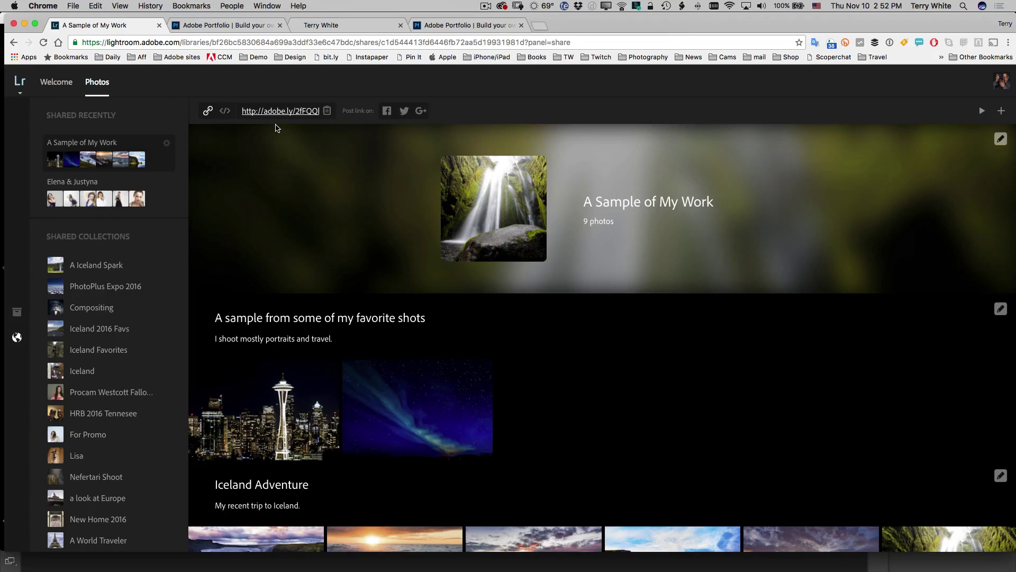
Change the shared album's cover from the waterfall to the iceberg lagoon photo
{"action": "left_click", "coordinate": [999, 140]}
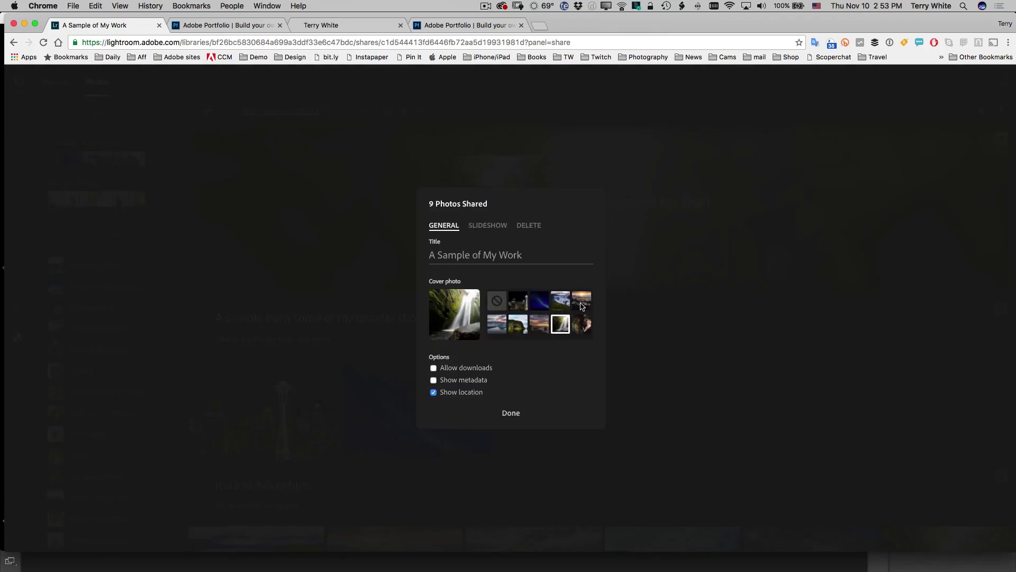
{"action": "left_click", "coordinate": [498, 329]}
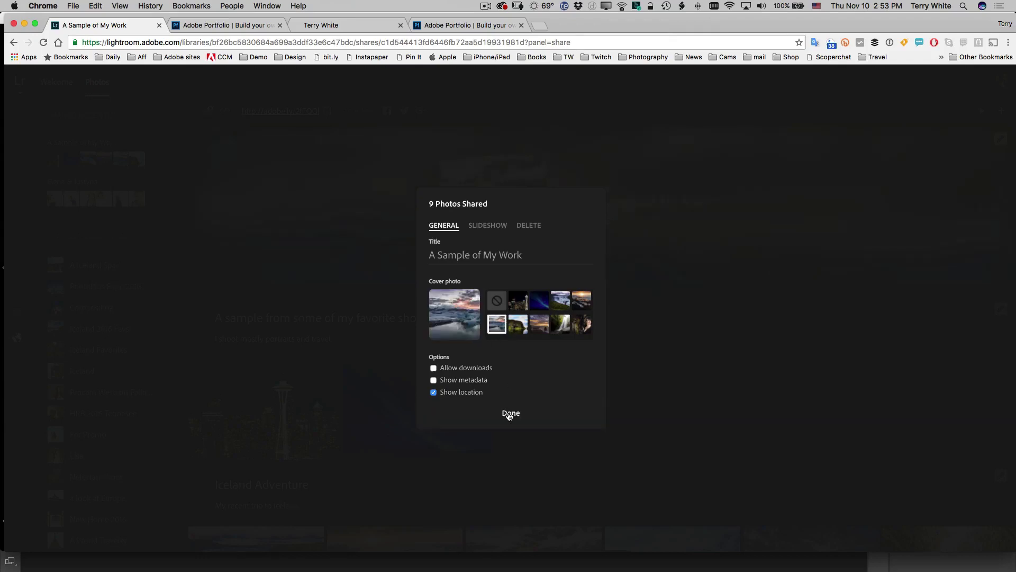
{"action": "left_click", "coordinate": [510, 413]}
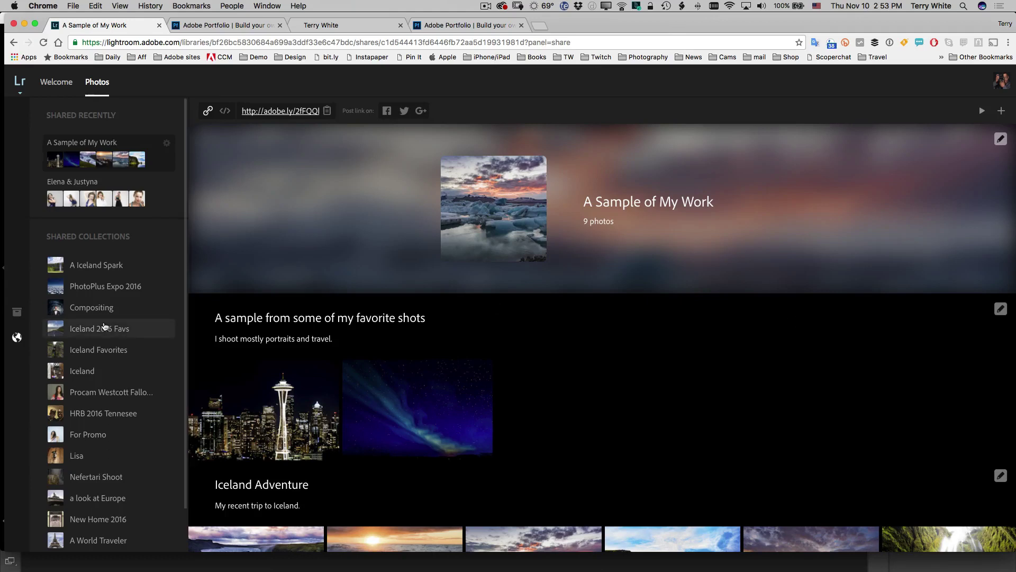
Go back to the Recent Work collection's photo grid through the collections list
{"action": "scroll", "coordinate": [105, 325], "scroll_direction": "down", "scroll_amount": 2}
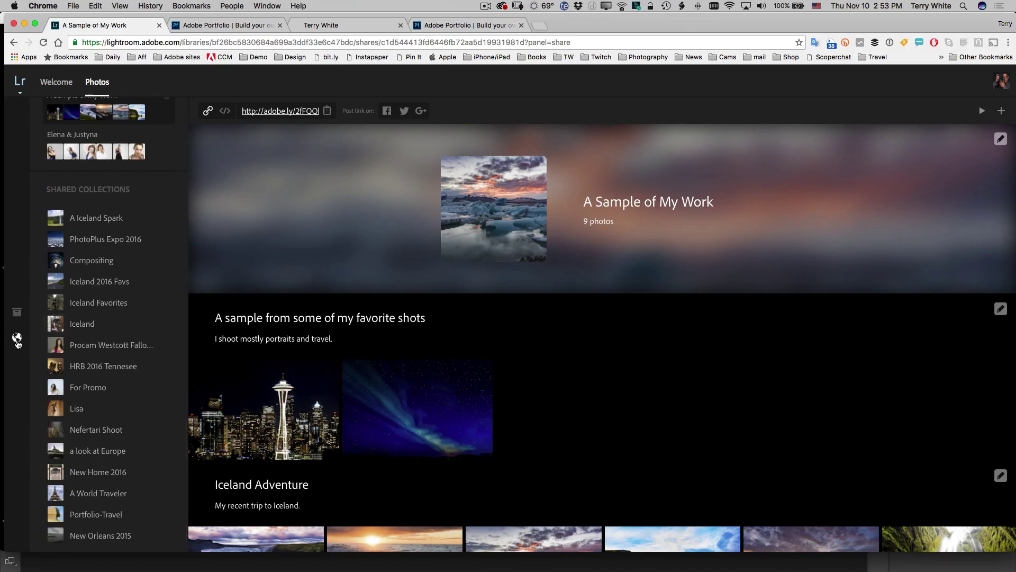
{"action": "left_click", "coordinate": [17, 314]}
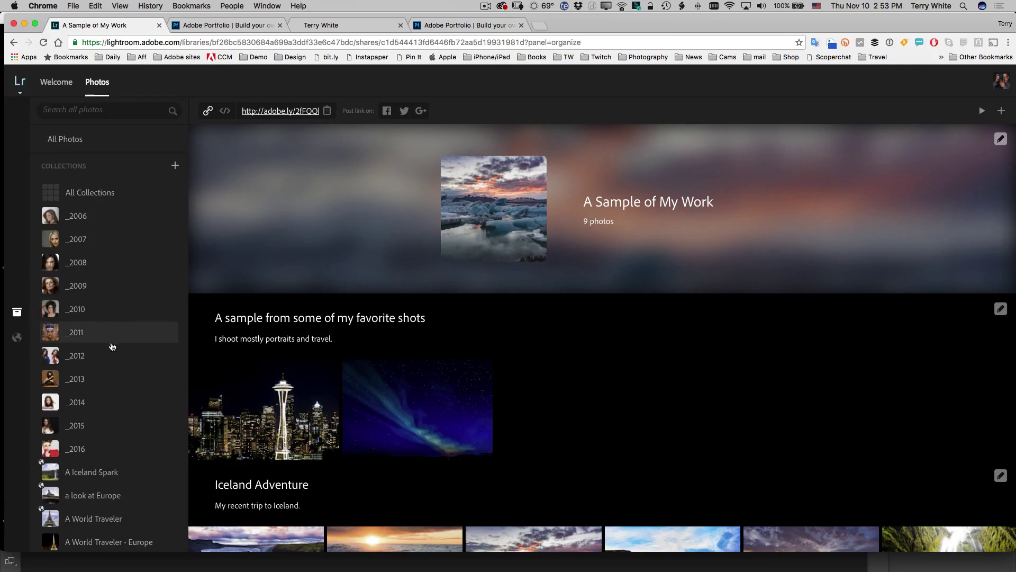
{"action": "scroll", "coordinate": [112, 347], "scroll_direction": "down", "scroll_amount": 20}
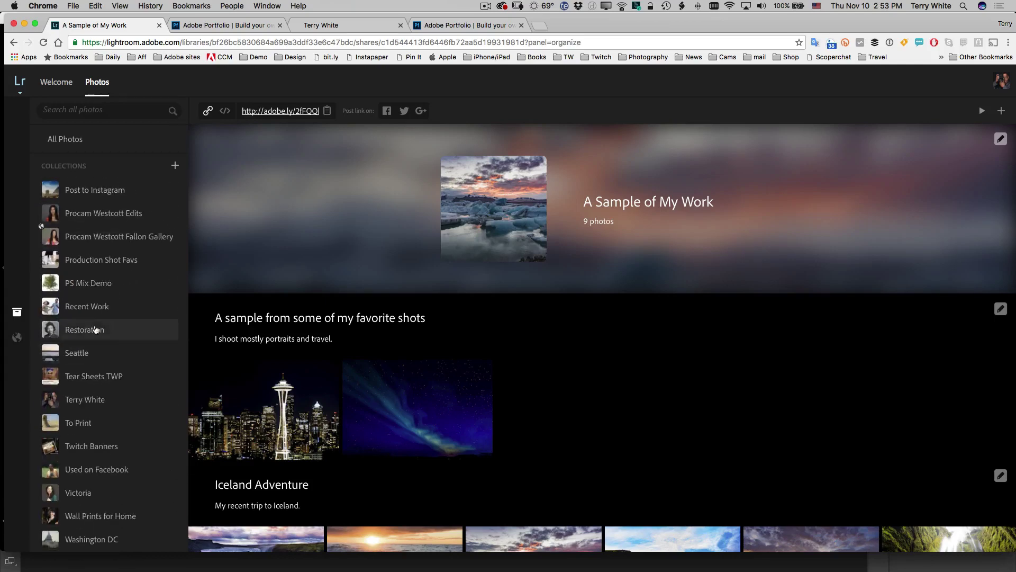
{"action": "left_click", "coordinate": [87, 306]}
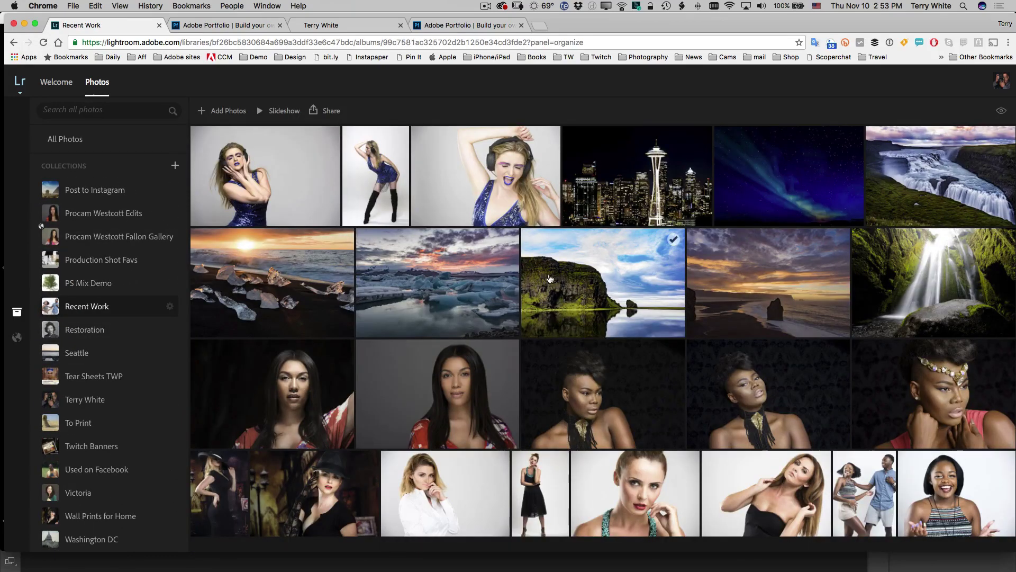
{"action": "left_click", "coordinate": [293, 151]}
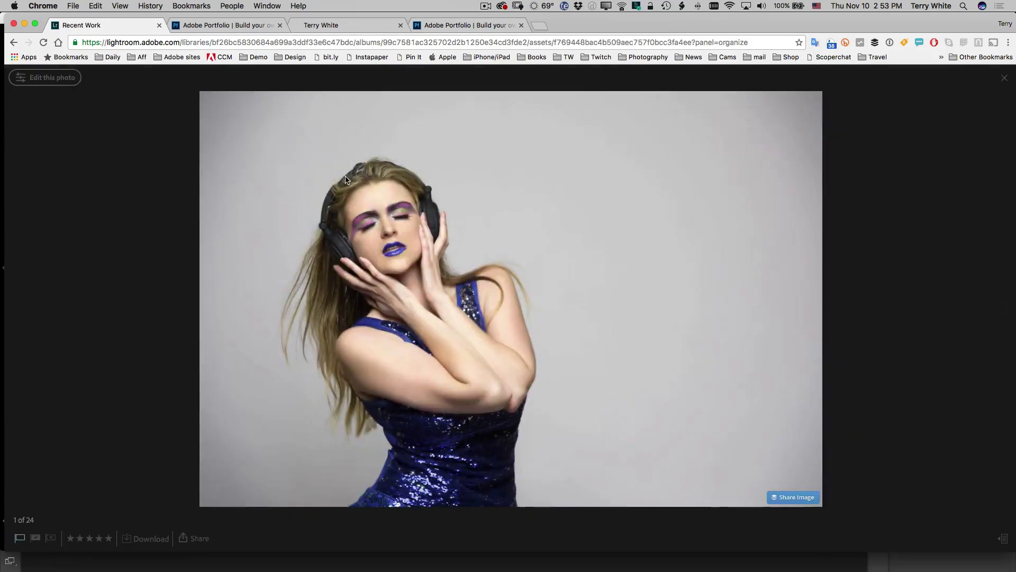
{"action": "left_click", "coordinate": [13, 42]}
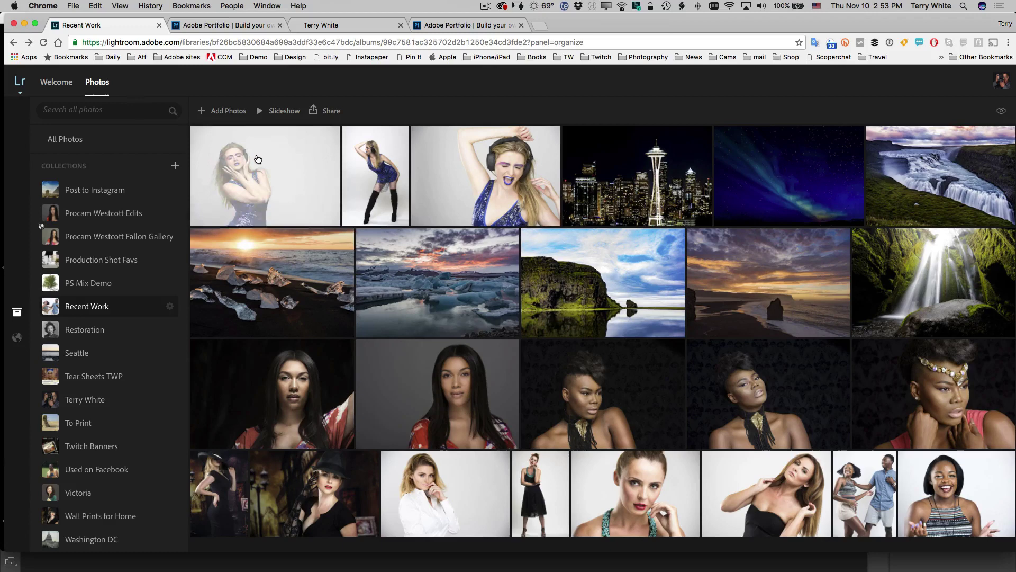
Select all 24 Recent Work photos, from the first through the last
{"action": "left_click", "coordinate": [328, 137]}
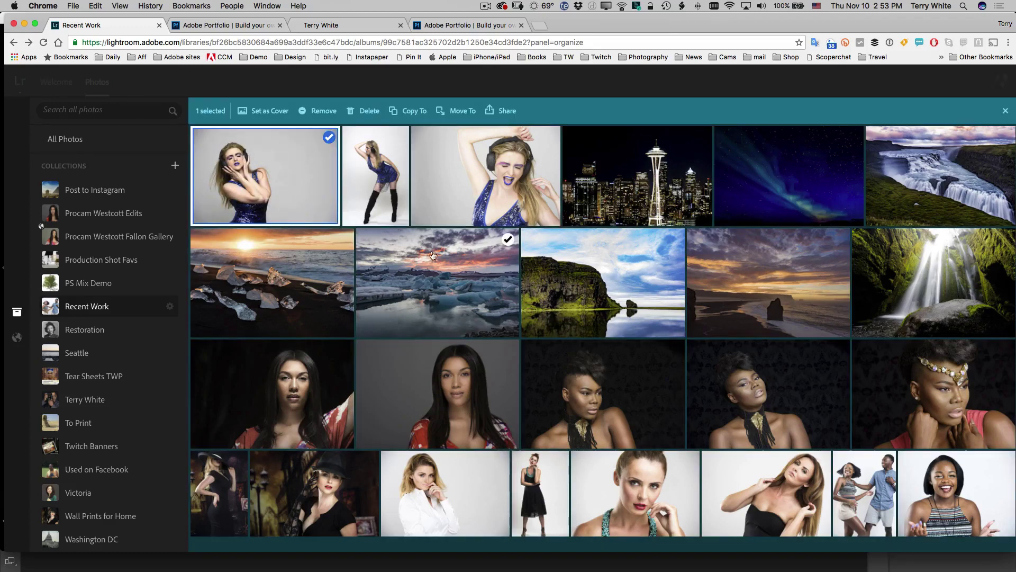
{"action": "scroll", "coordinate": [433, 255], "scroll_direction": "down", "scroll_amount": 2}
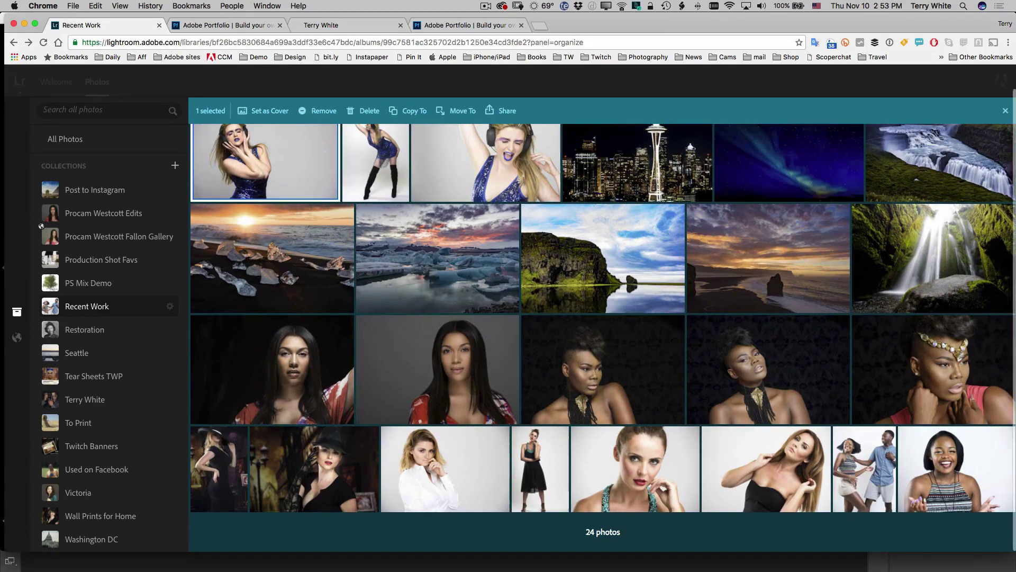
{"action": "mouse_move", "coordinate": [1004, 442]}
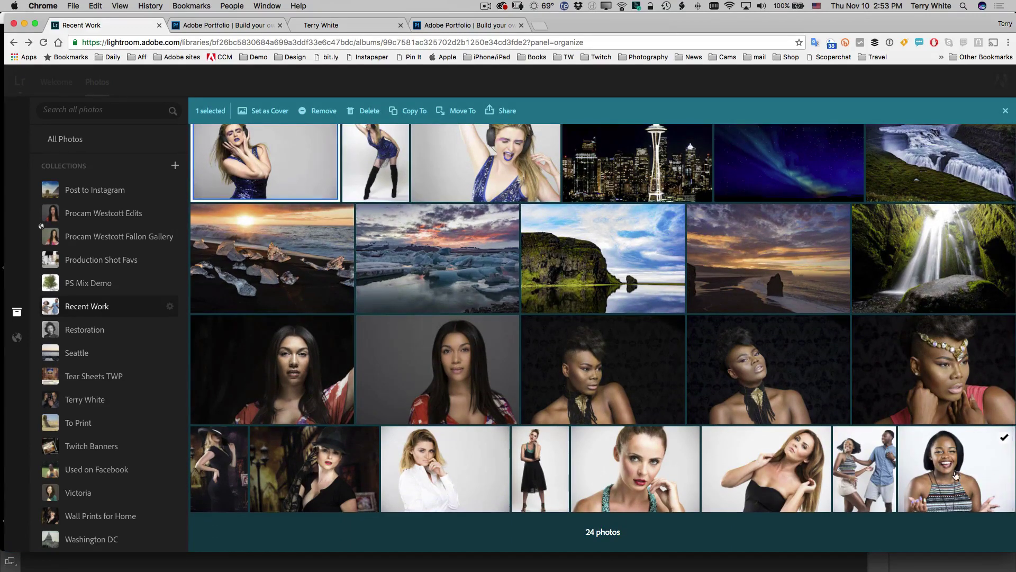
{"action": "left_click", "coordinate": [1004, 442], "text": "shift"}
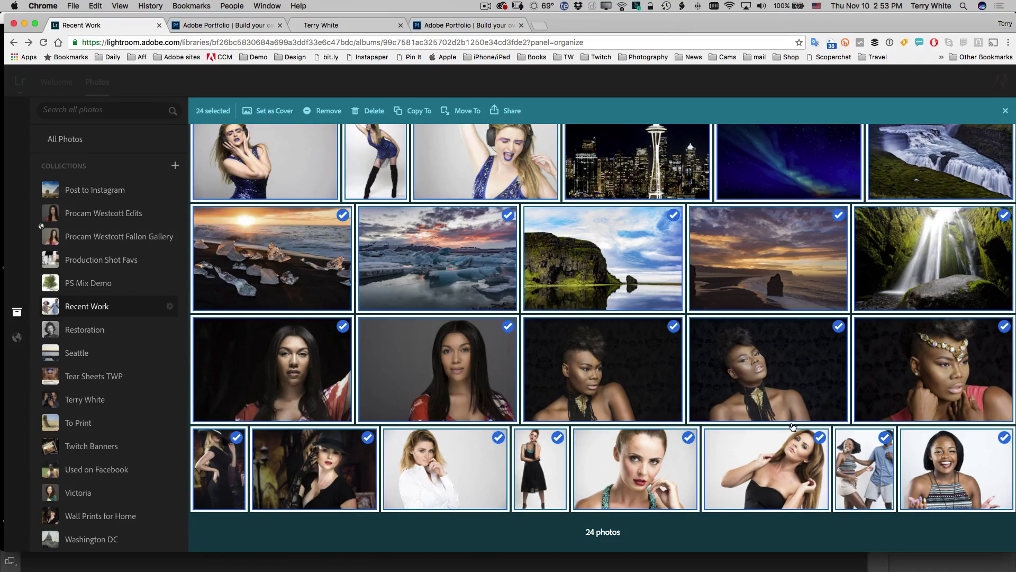
Share the 24 photos to Adobe Portfolio as 'Recent Work Portfolio', keeping the first portrait as cover
{"action": "left_click", "coordinate": [513, 113]}
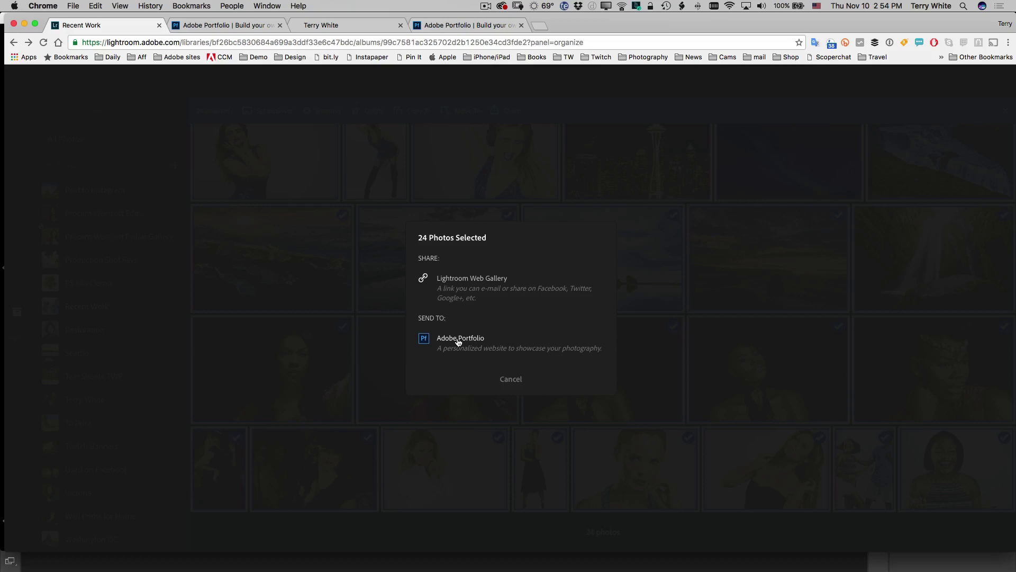
{"action": "left_click", "coordinate": [459, 342]}
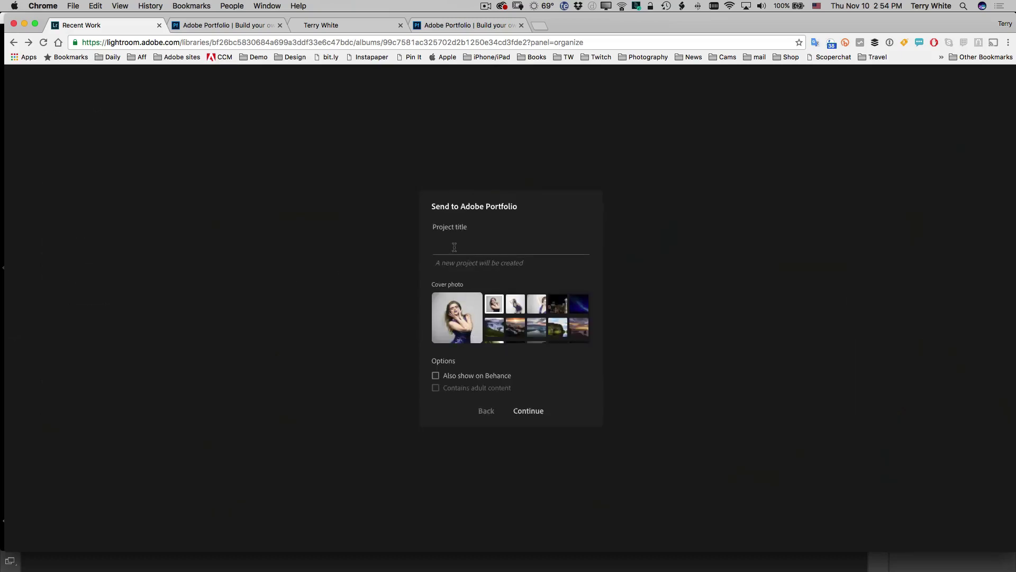
{"action": "left_click", "coordinate": [454, 247]}
{"action": "type", "text": "Recent Work Portfolio"}
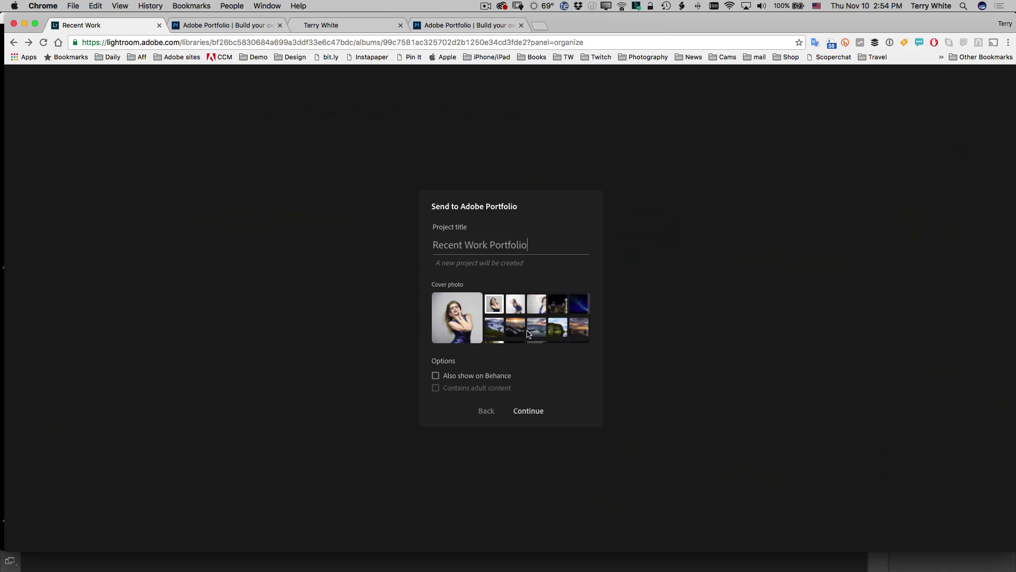
{"action": "left_click", "coordinate": [534, 332]}
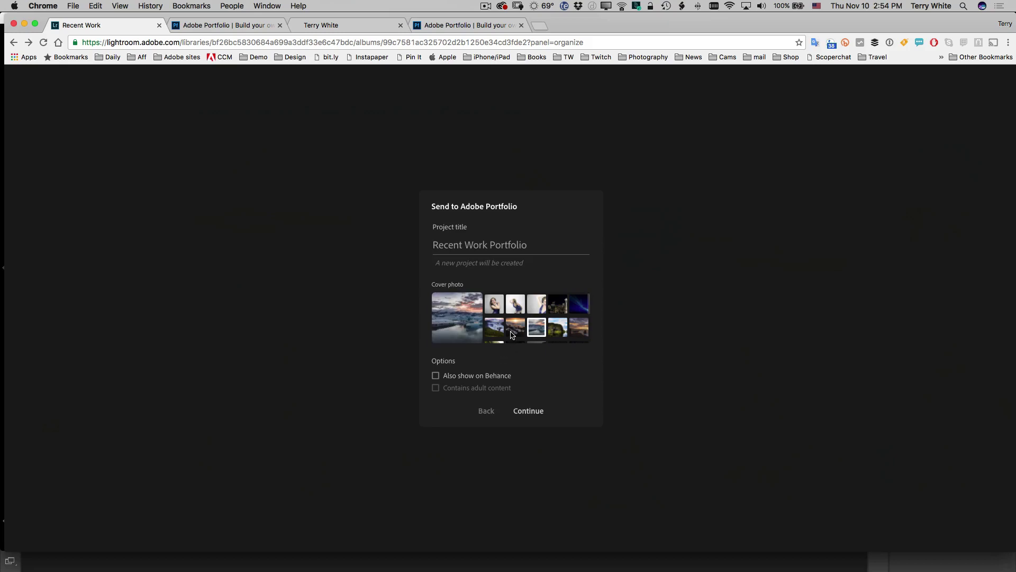
{"action": "left_click", "coordinate": [489, 307]}
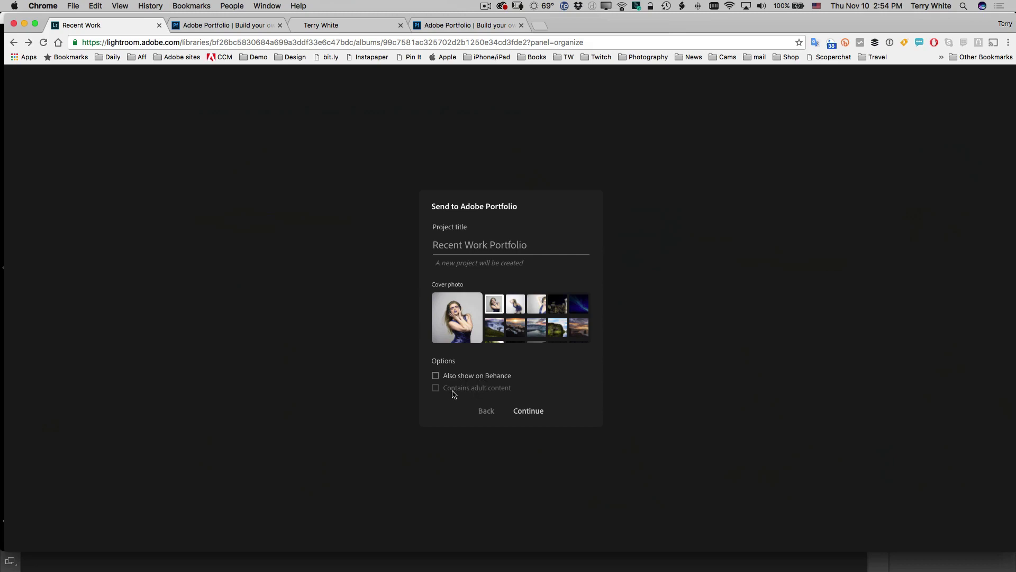
{"action": "left_click", "coordinate": [522, 411]}
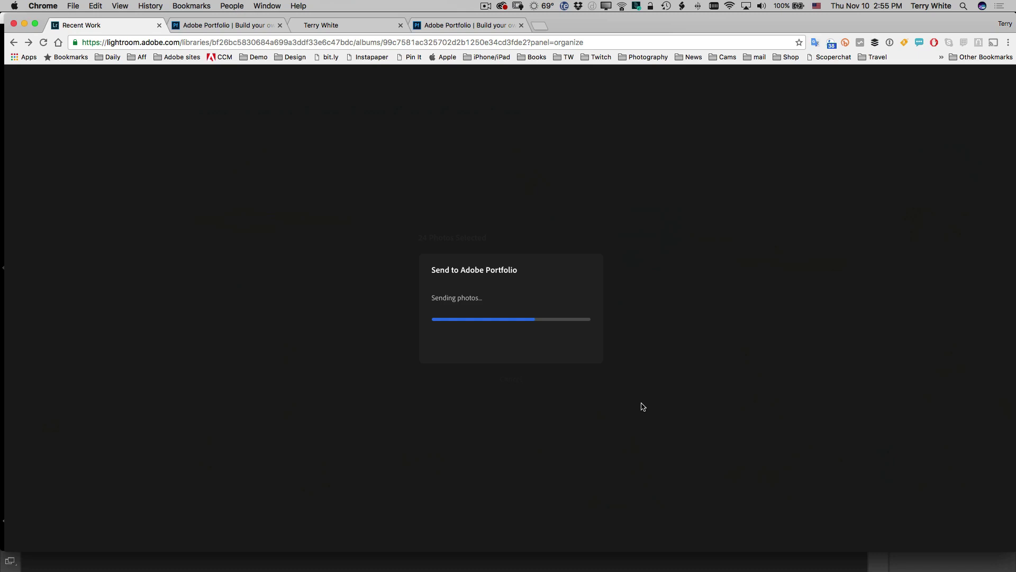
Bring up the running-apps list and dismiss it while the photos finish sending
{"action": "key", "text": "super+Tab"}
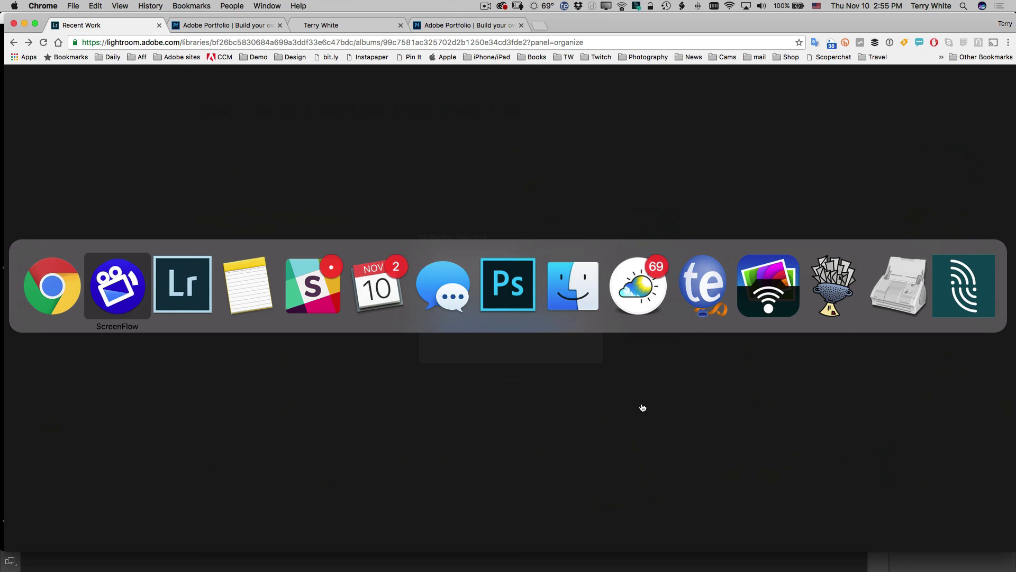
{"action": "key", "text": "Escape"}
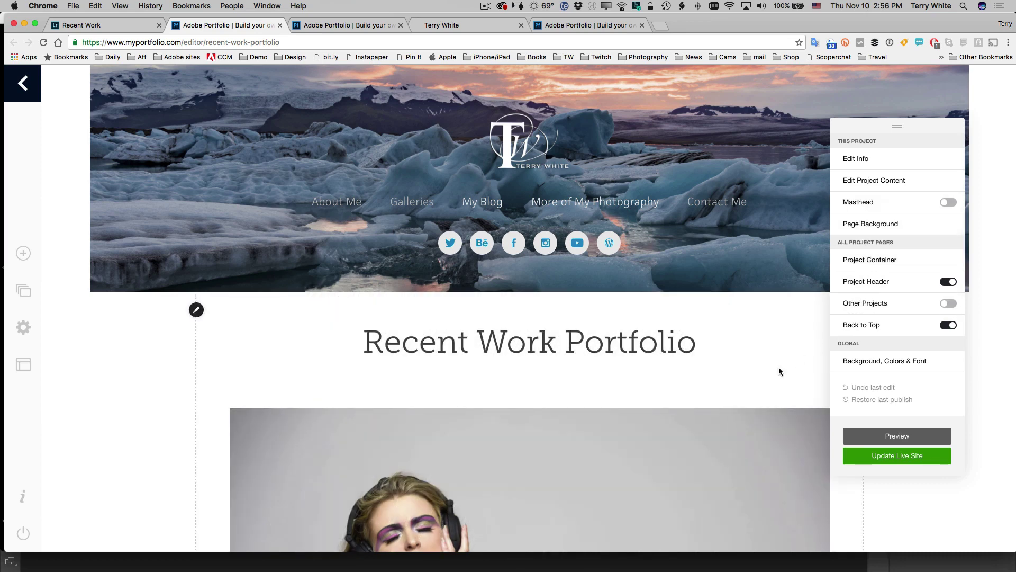
Scroll down the new Recent Work Portfolio project page in the editor
{"action": "scroll", "coordinate": [779, 368], "scroll_direction": "down", "scroll_amount": 5}
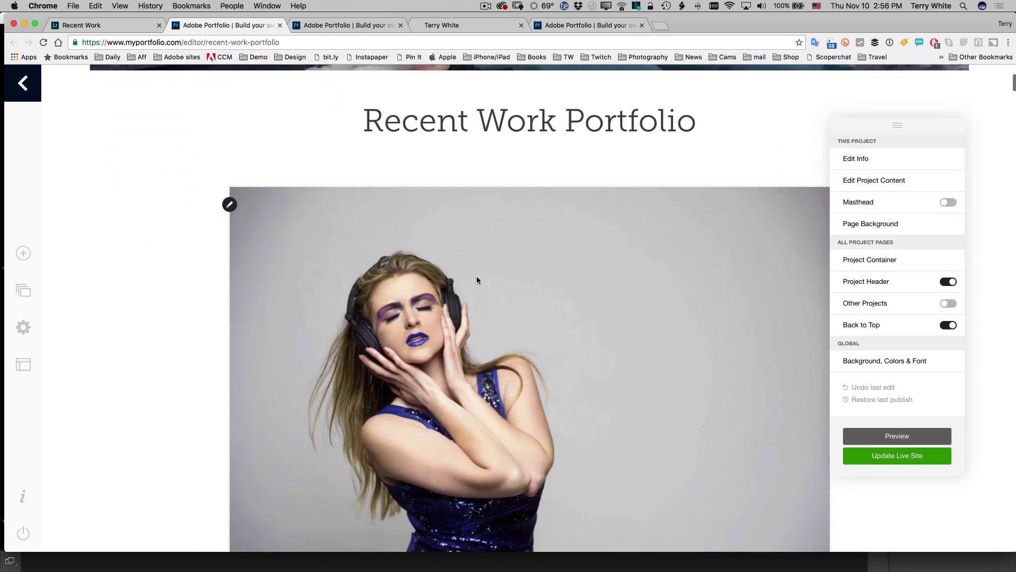
Give the Recent Work Portfolio project the description 'My most recent photos.' and save it
{"action": "scroll", "coordinate": [842, 281], "scroll_direction": "up", "scroll_amount": 5}
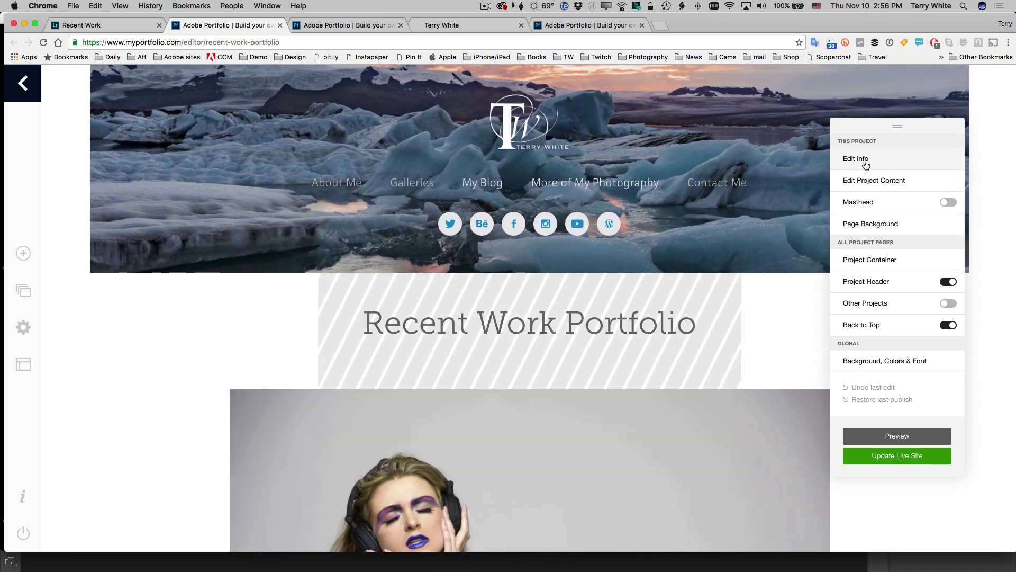
{"action": "left_click", "coordinate": [866, 164]}
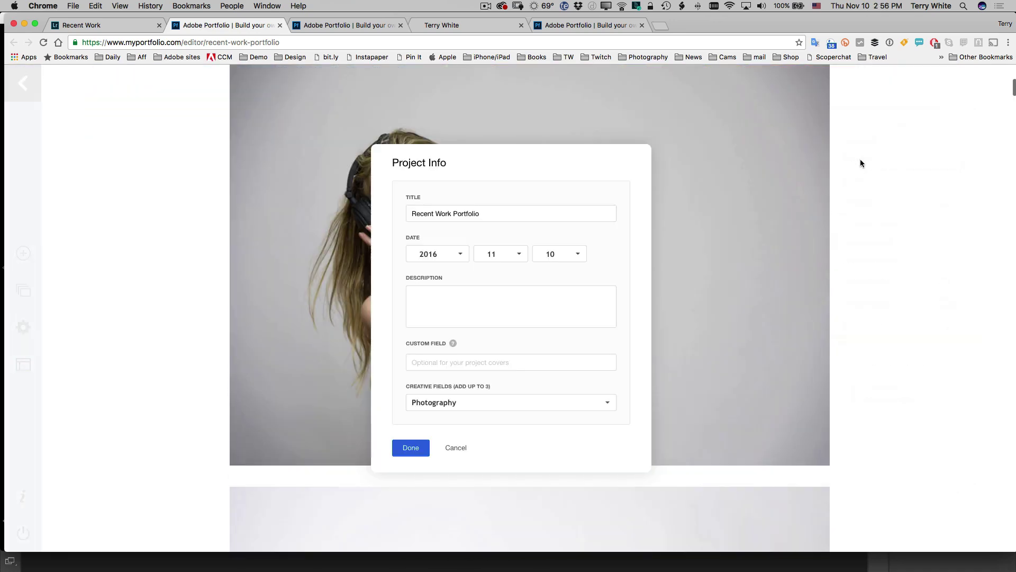
{"action": "left_click", "coordinate": [455, 300]}
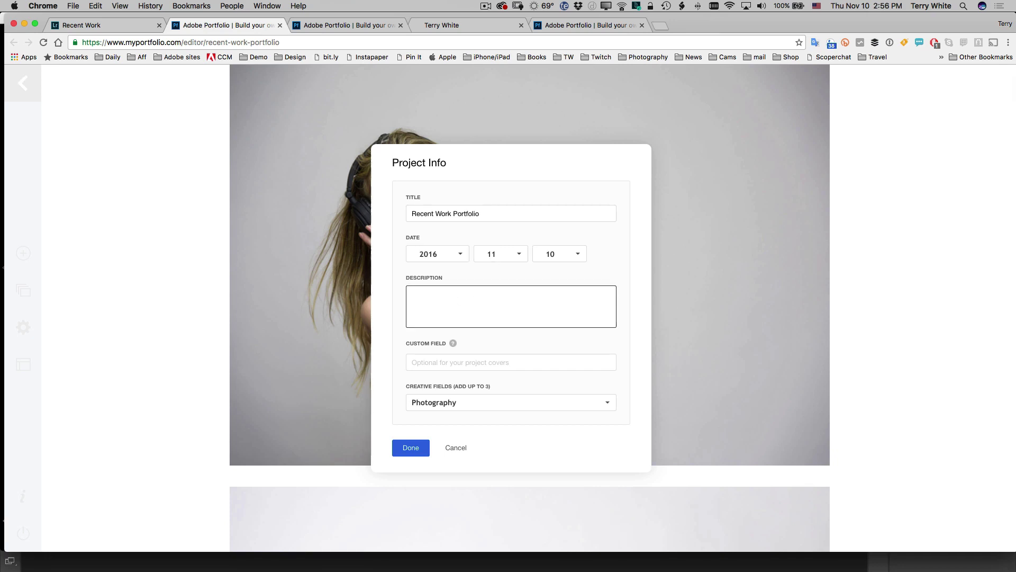
{"action": "type", "text": "My recent wor"}
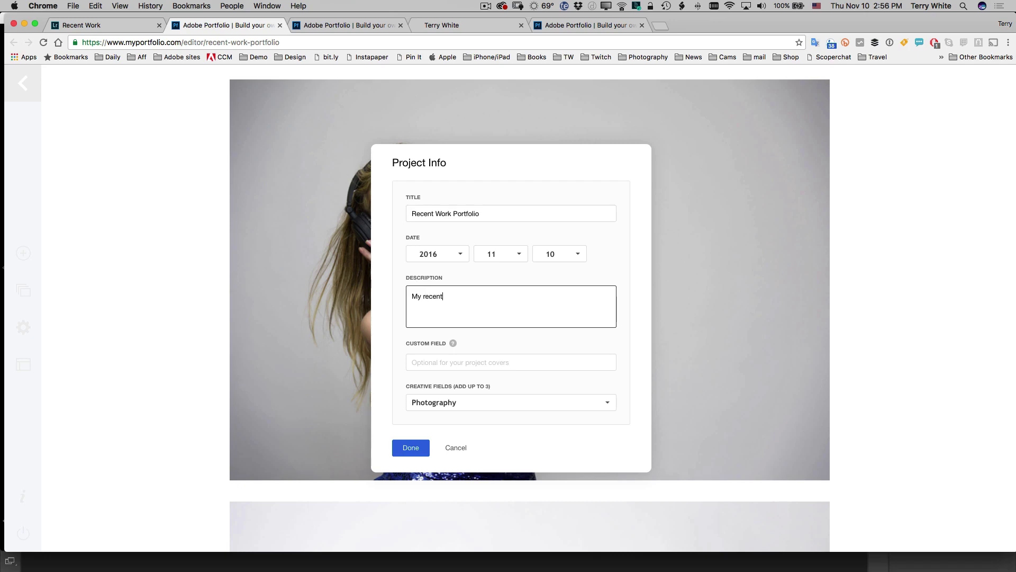
{"action": "key", "text": "BackSpace"}
{"action": "key", "text": "BackSpace"}
{"action": "key", "text": "BackSpace"}
{"action": "type", "text": "pho"}
{"action": "key", "text": "BackSpace"}
{"action": "key", "text": "BackSpace"}
{"action": "key", "text": "BackSpace"}
{"action": "key", "text": "BackSpace"}
{"action": "key", "text": "BackSpace"}
{"action": "key", "text": "BackSpace"}
{"action": "key", "text": "BackSpace"}
{"action": "key", "text": "BackSpace"}
{"action": "key", "text": "BackSpace"}
{"action": "key", "text": "BackSpace"}
{"action": "type", "text": "most recent photo"}
{"action": "left_click", "coordinate": [411, 455]}
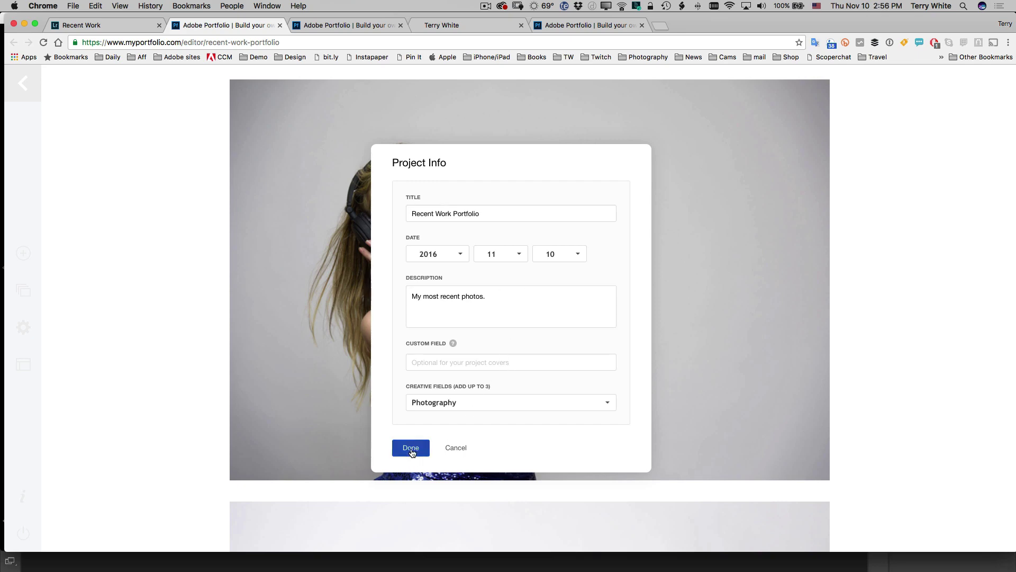
{"action": "scroll", "coordinate": [732, 383], "scroll_direction": "up", "scroll_amount": 6}
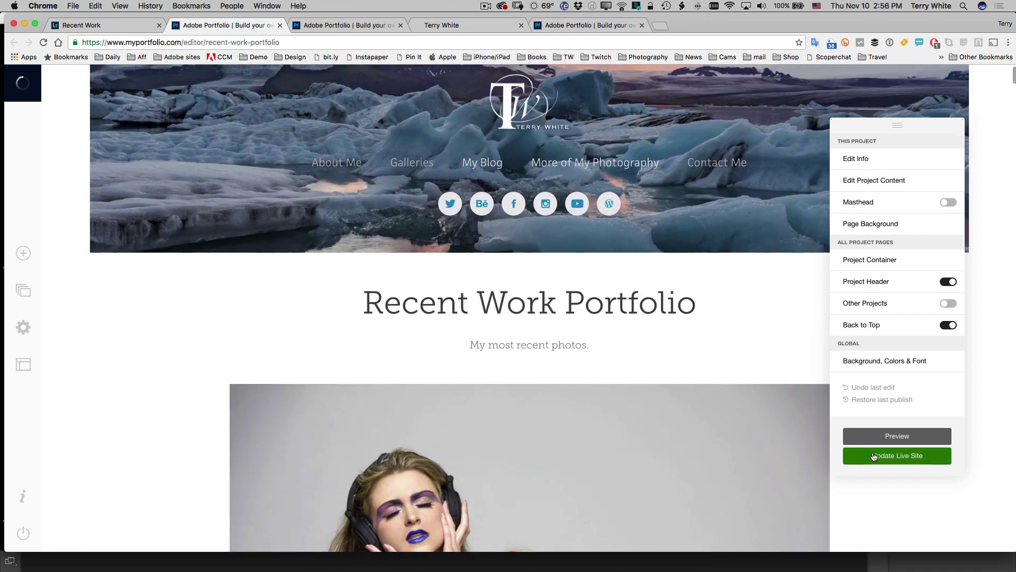
Update the live site and scroll its Galleries to find the Recent Work Portfolio entry
{"action": "left_click", "coordinate": [874, 456]}
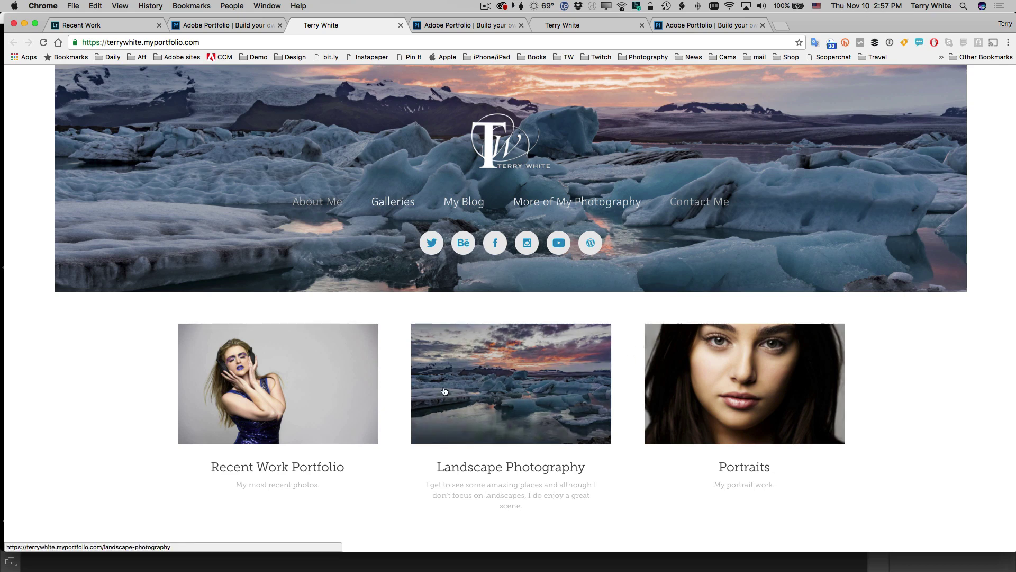
{"action": "scroll", "coordinate": [447, 391], "scroll_direction": "down", "scroll_amount": 3}
{"action": "scroll", "coordinate": [447, 391], "scroll_direction": "down", "scroll_amount": 3}
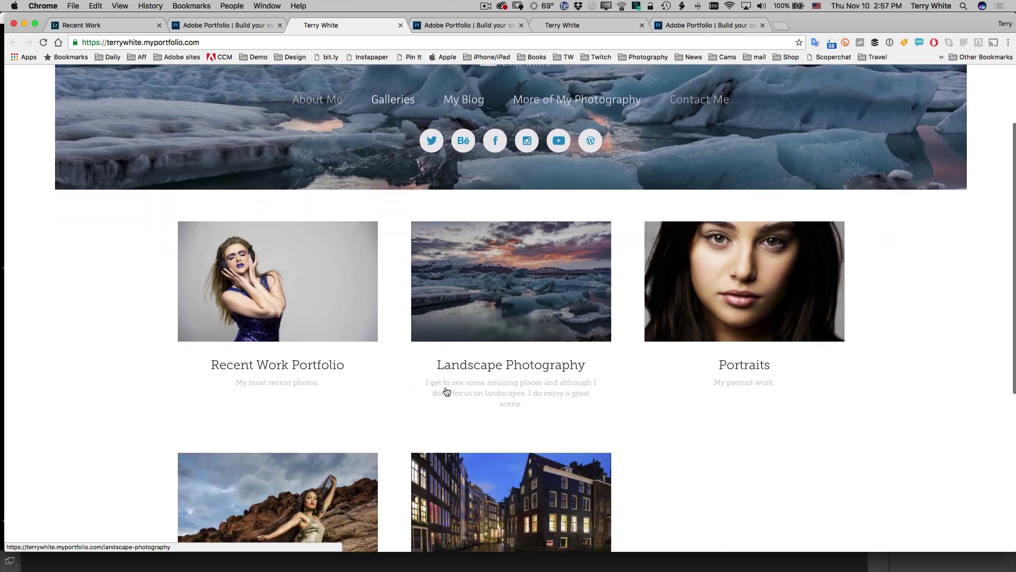
{"action": "scroll", "coordinate": [447, 391], "scroll_direction": "up", "scroll_amount": 2}
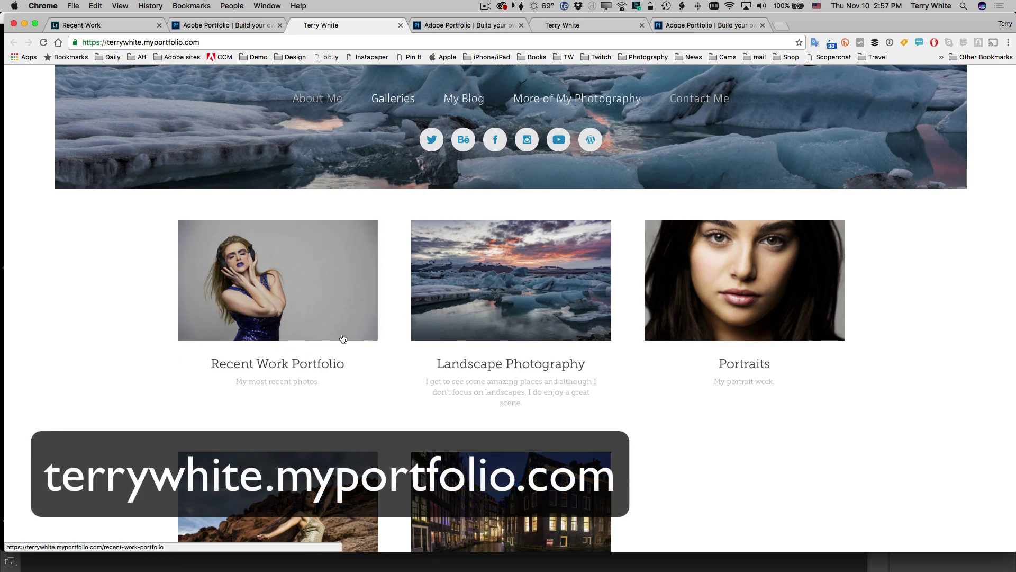
{"action": "scroll", "coordinate": [342, 341], "scroll_direction": "down", "scroll_amount": 2}
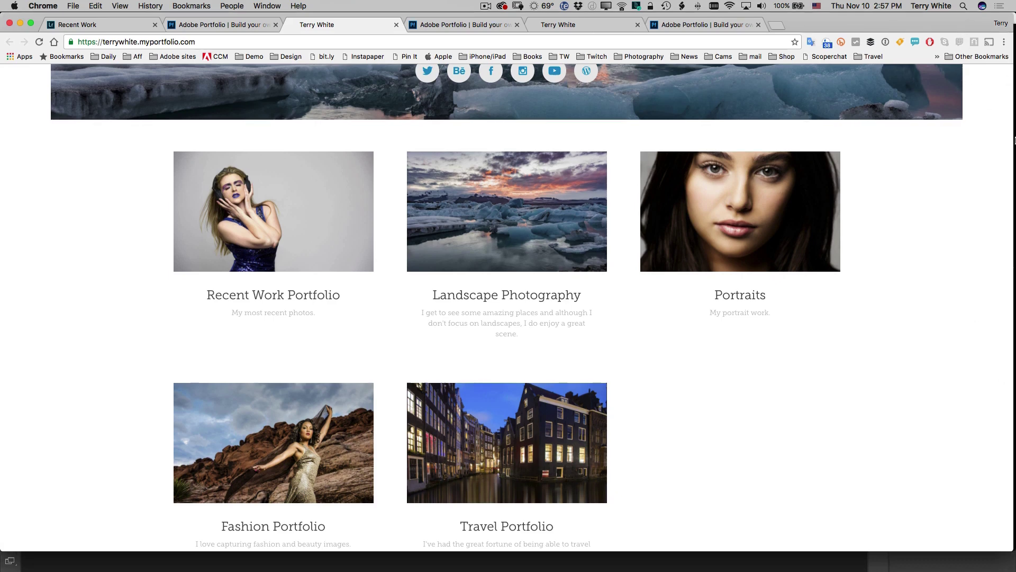
Narrow the Chrome window to reveal the mirrored iPad's A World Traveler collection
{"action": "left_click_drag", "start_coordinate": [1012, 147], "coordinate": [1014, 194]}
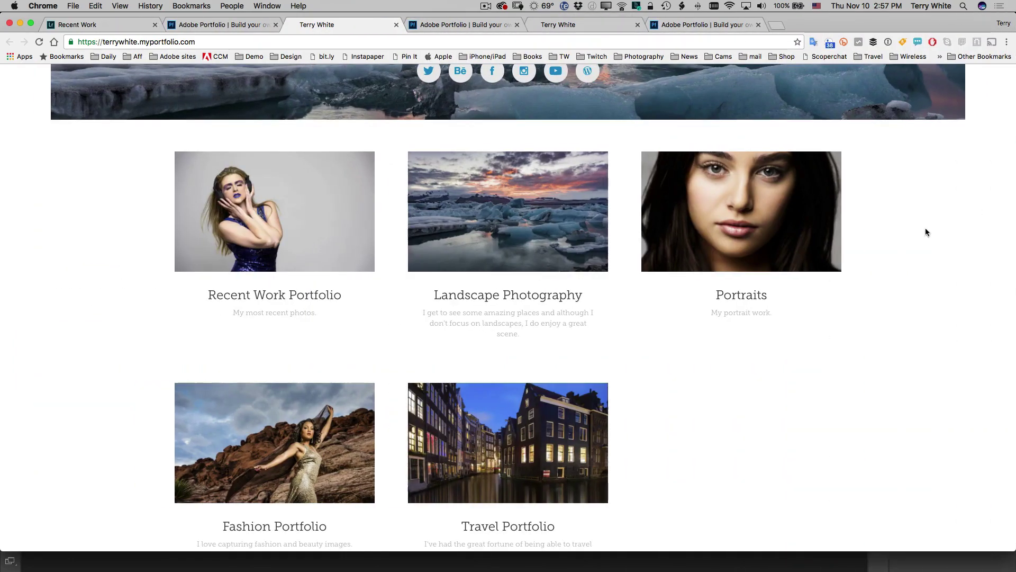
{"action": "scroll", "coordinate": [925, 227], "scroll_direction": "up", "scroll_amount": 5}
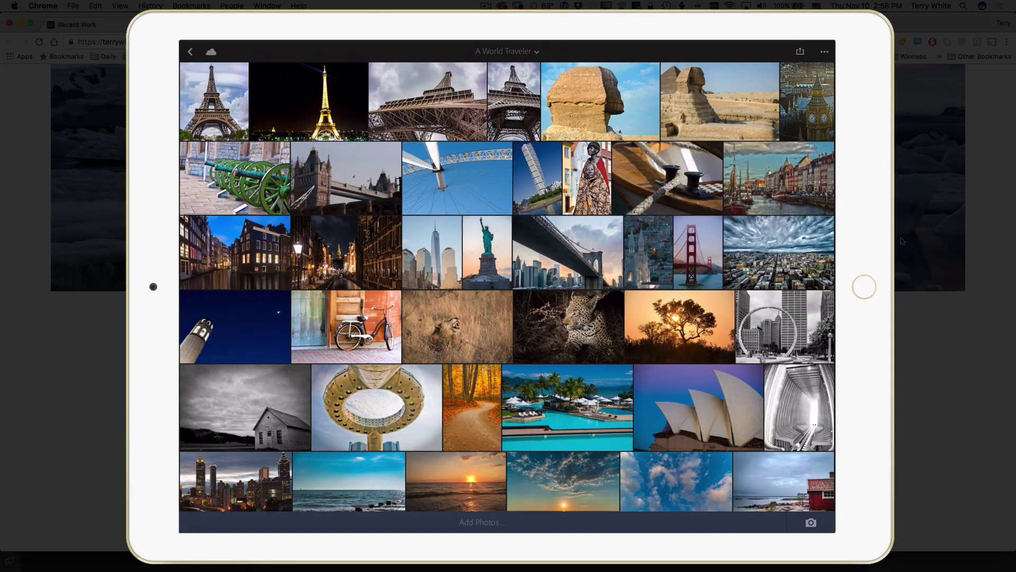
Cycle the grid overlays through photo info, EXIF, flags/ratings and comments, then hide them
{"action": "left_click", "coordinate": [571, 325]}
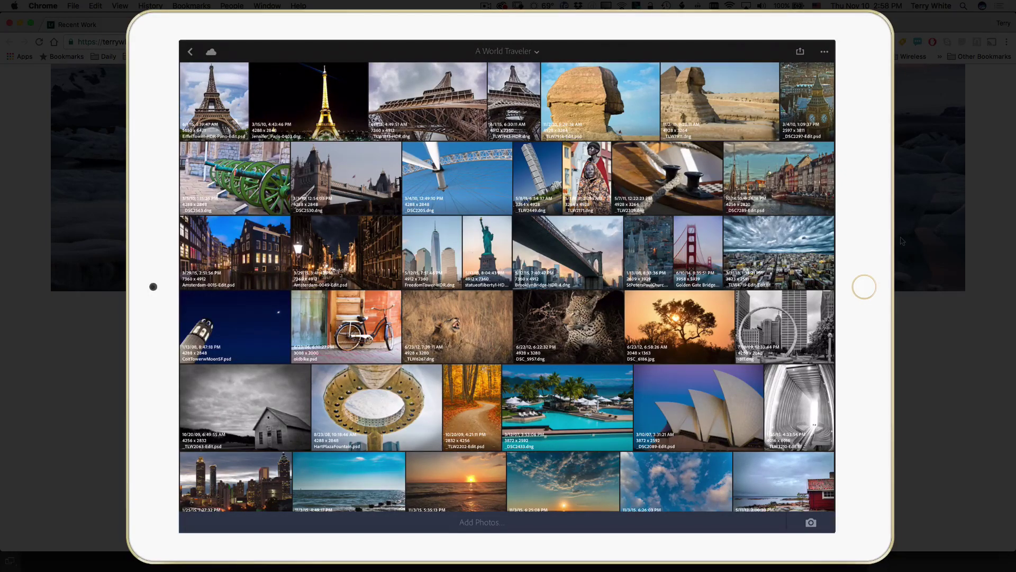
{"action": "left_click", "coordinate": [459, 326]}
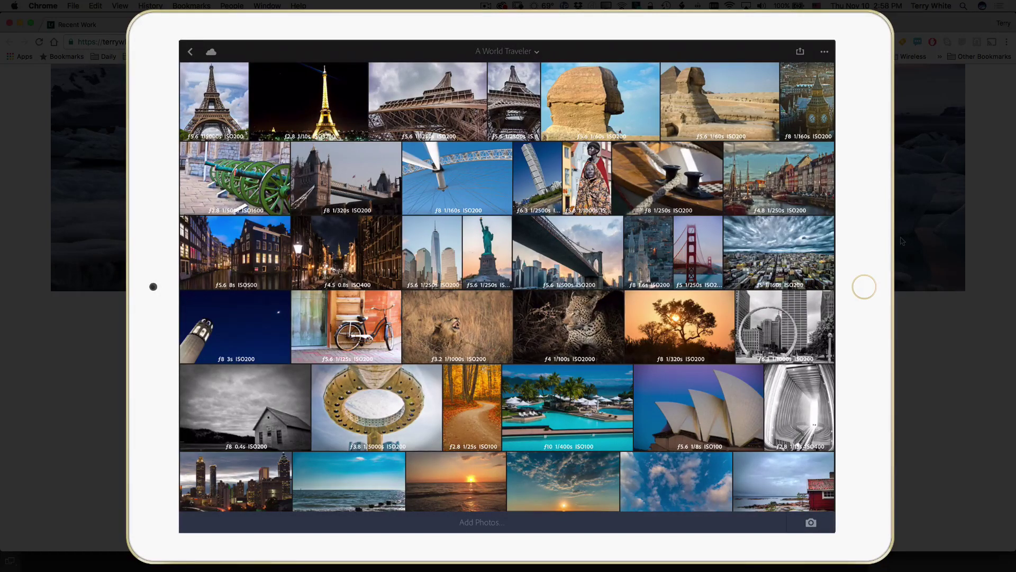
{"action": "left_click", "coordinate": [459, 323]}
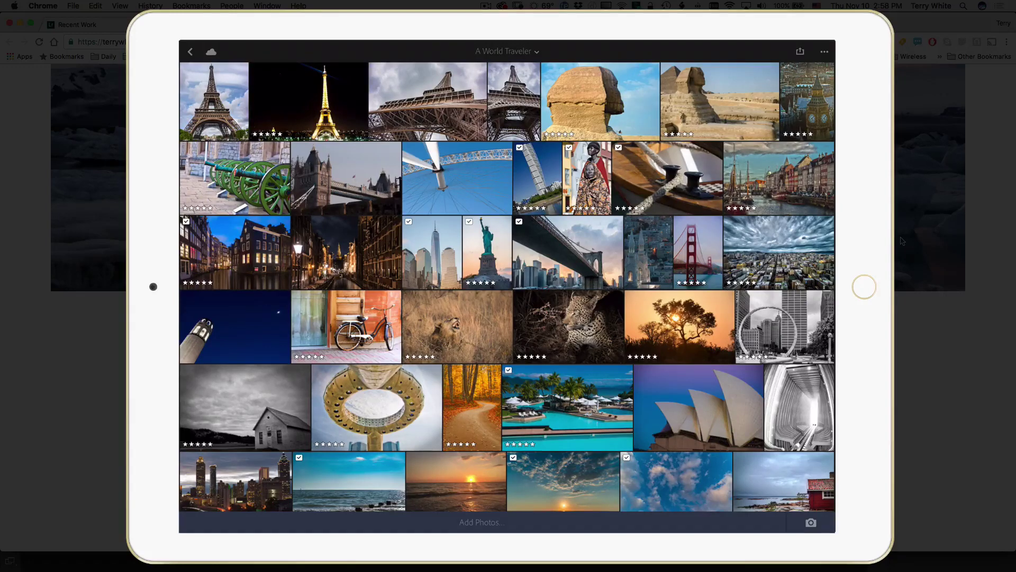
{"action": "left_click", "coordinate": [468, 329]}
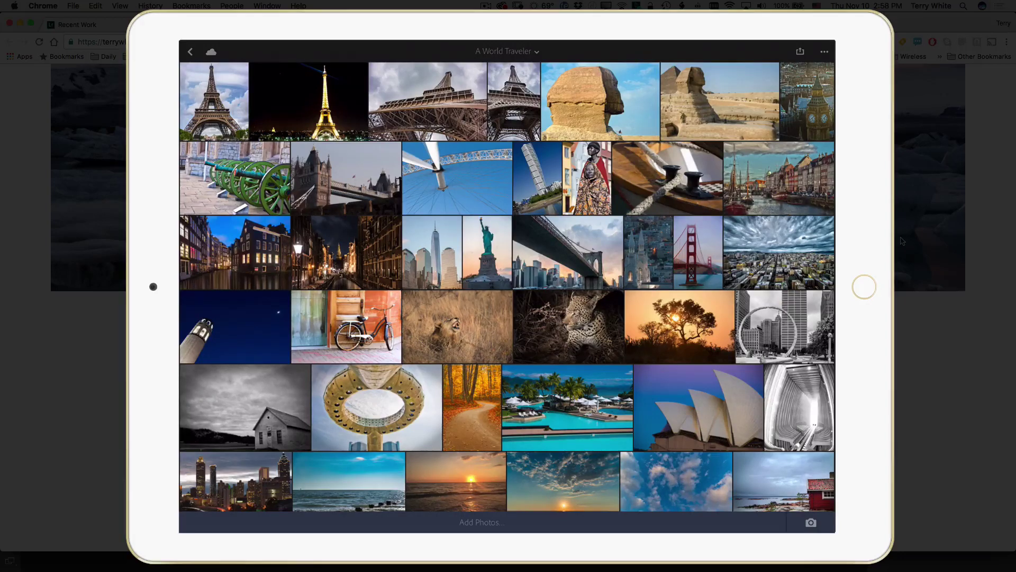
{"action": "left_click", "coordinate": [468, 324]}
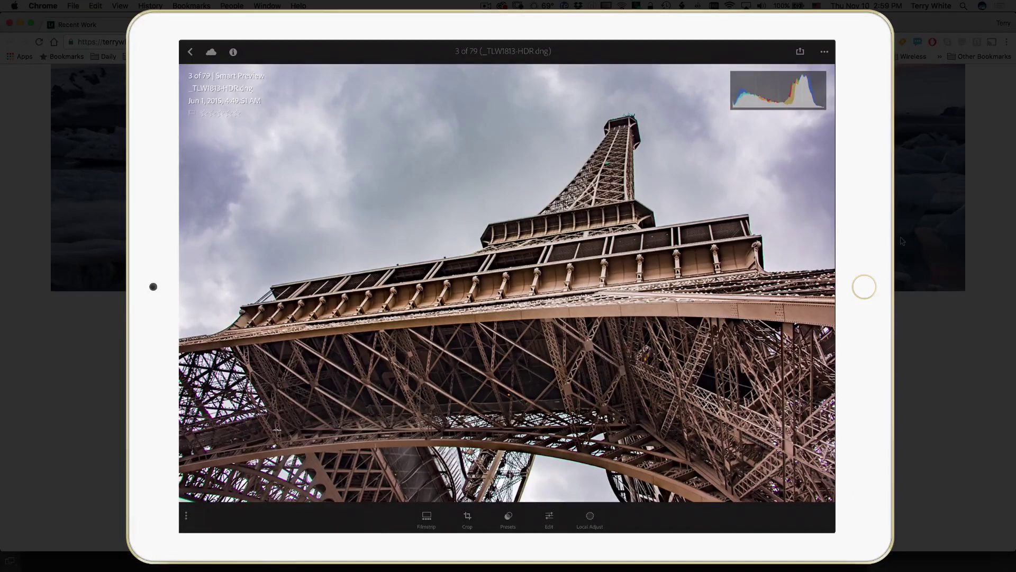
Swipe the bottom toolbar over to the Activity, Flag and Rate tools
{"action": "left_click_drag", "start_coordinate": [737, 516], "coordinate": [810, 518]}
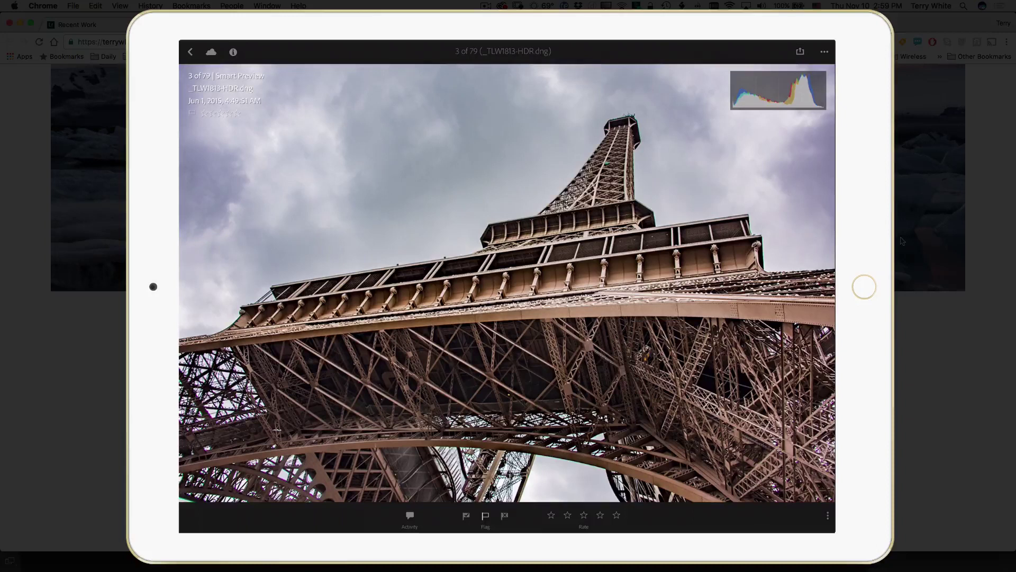
{"action": "left_click_drag", "start_coordinate": [637, 525], "coordinate": [582, 524]}
{"action": "left_click_drag", "start_coordinate": [746, 513], "coordinate": [688, 513]}
Turn on Speed Review Combined from the photo's options menu
{"action": "left_click", "coordinate": [579, 411]}
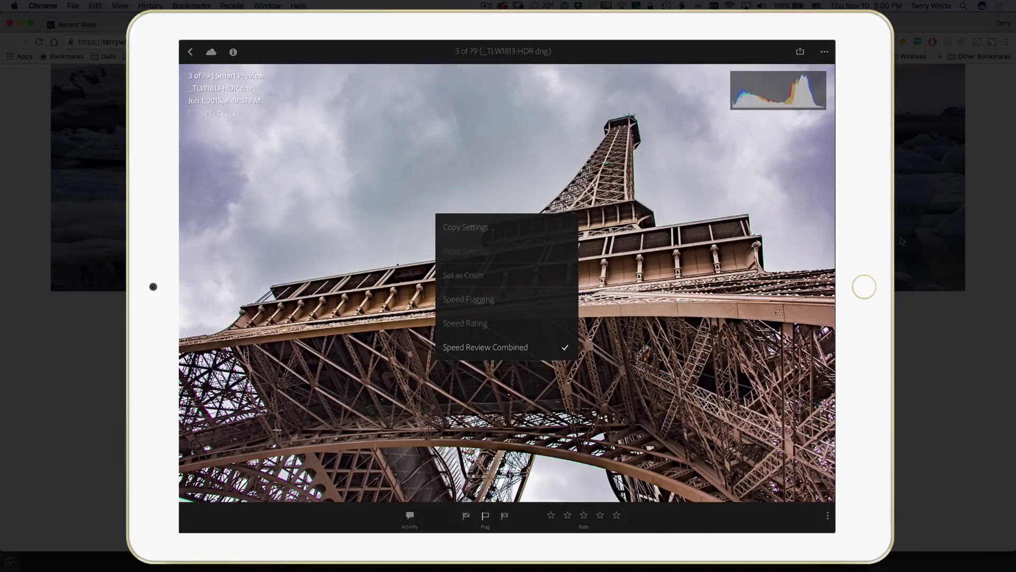
{"action": "left_click", "coordinate": [529, 300]}
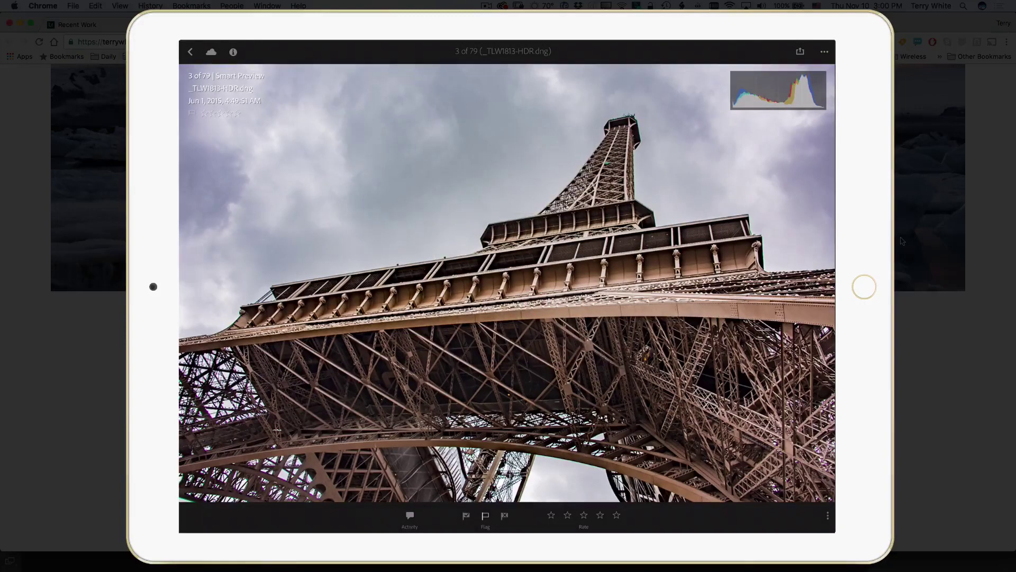
{"action": "left_click", "coordinate": [630, 436]}
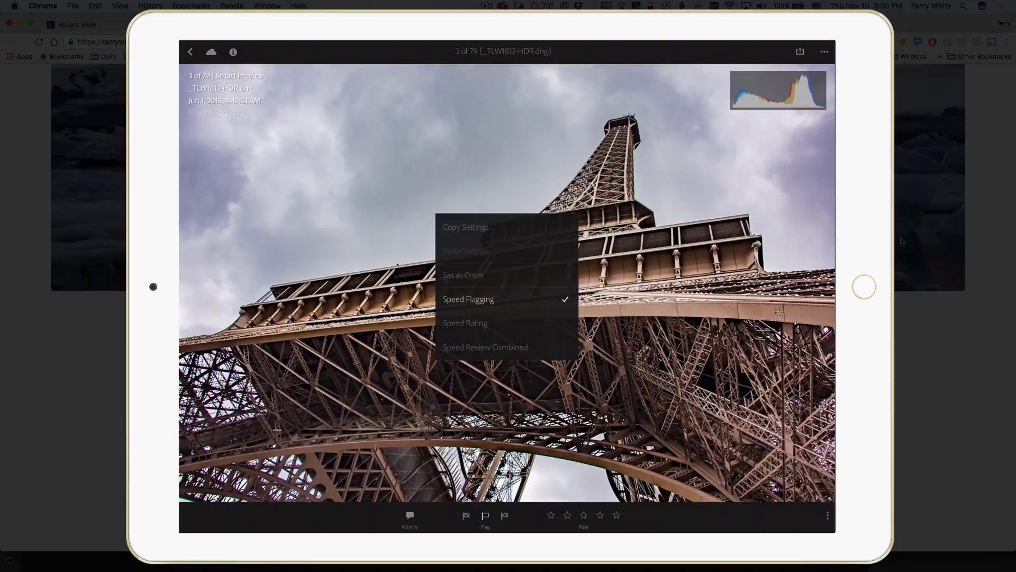
{"action": "left_click", "coordinate": [533, 347]}
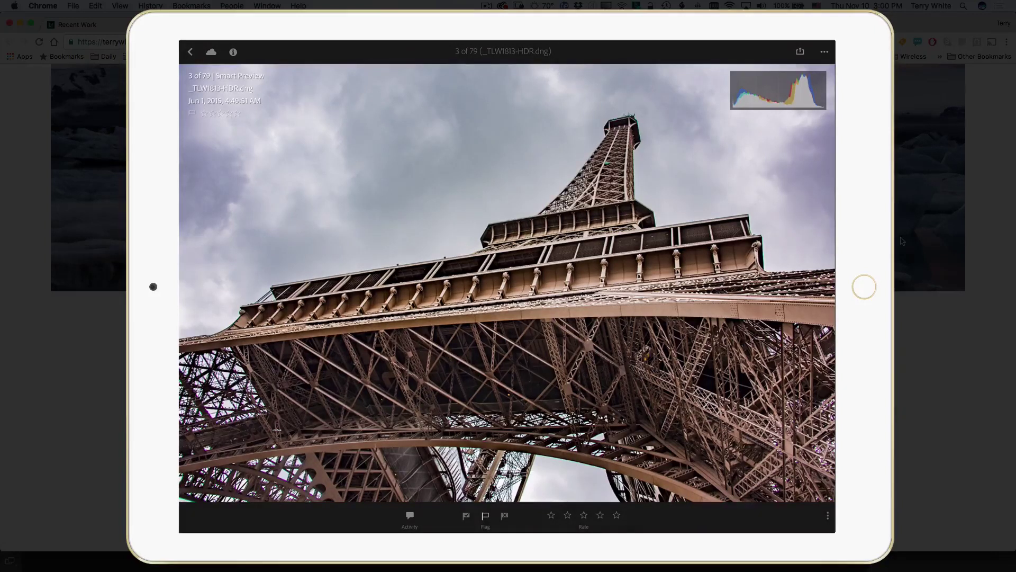
Swipe on the photo to try a reject flag and set a 3-star rating
{"action": "left_click_drag", "start_coordinate": [291, 356], "coordinate": [310, 322]}
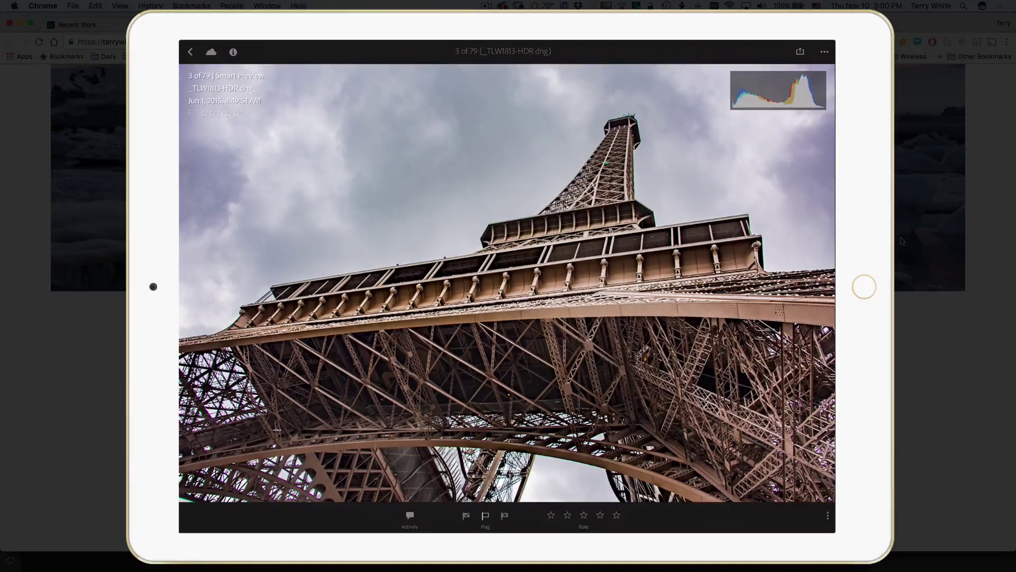
{"action": "left_click_drag", "start_coordinate": [737, 314], "coordinate": [730, 285]}
{"action": "left_click_drag", "start_coordinate": [731, 320], "coordinate": [477, 382]}
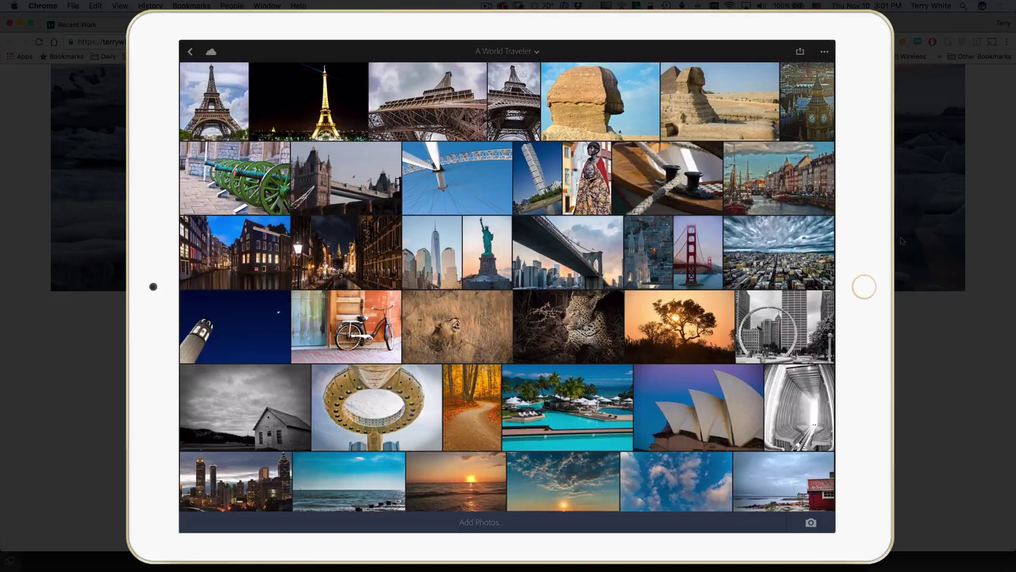
Open the leopard photo in full view
{"action": "left_click", "coordinate": [572, 322]}
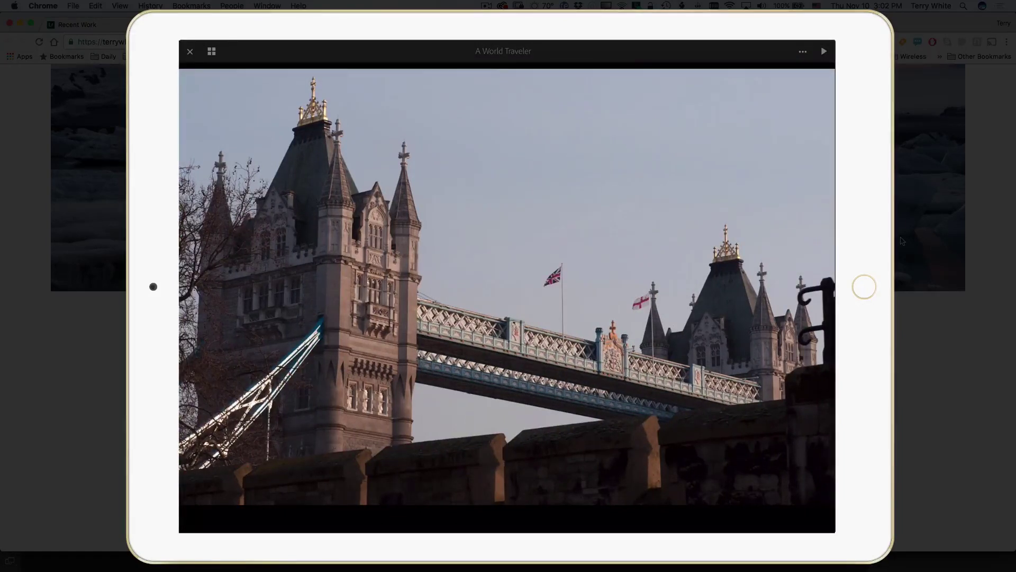
Play the A World Traveler slideshow past the London Eye, then pause it on the twisting tower photo
{"action": "left_click", "coordinate": [824, 51]}
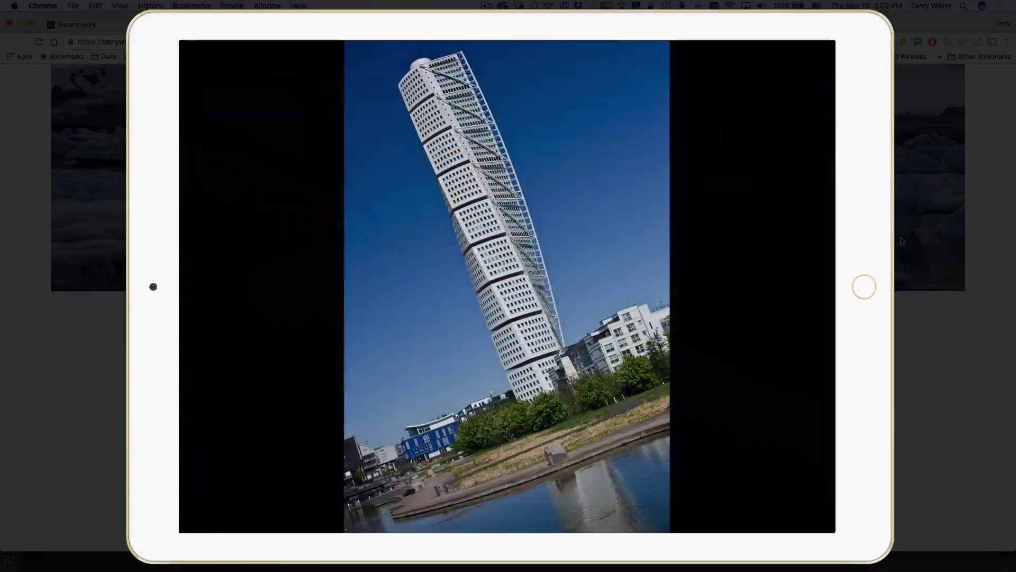
{"action": "left_click", "coordinate": [804, 96]}
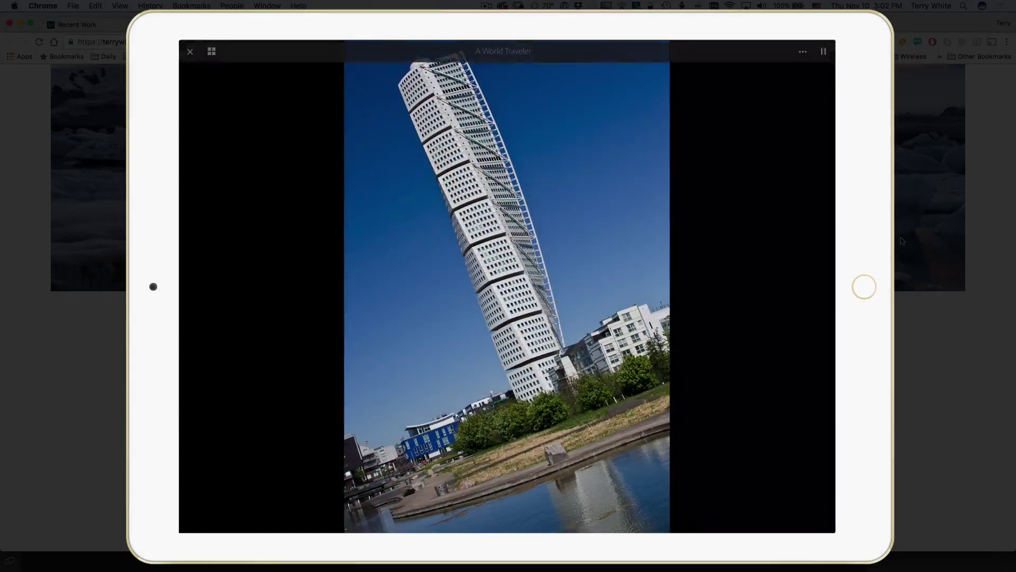
{"action": "left_click", "coordinate": [823, 51]}
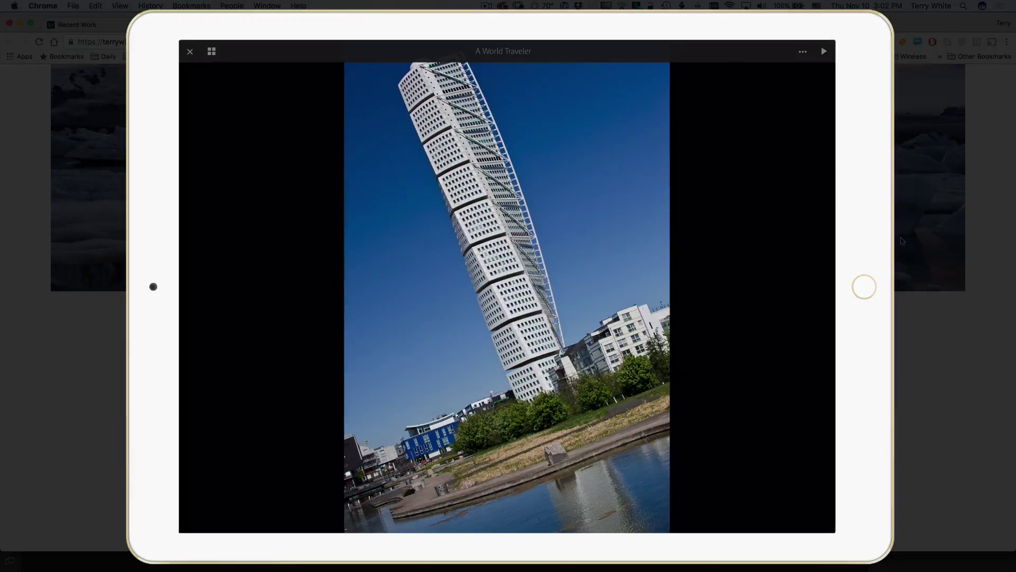
Review the slideshow transition options, leaving Cross Fade selected, and dismiss the menu
{"action": "left_click", "coordinate": [802, 51]}
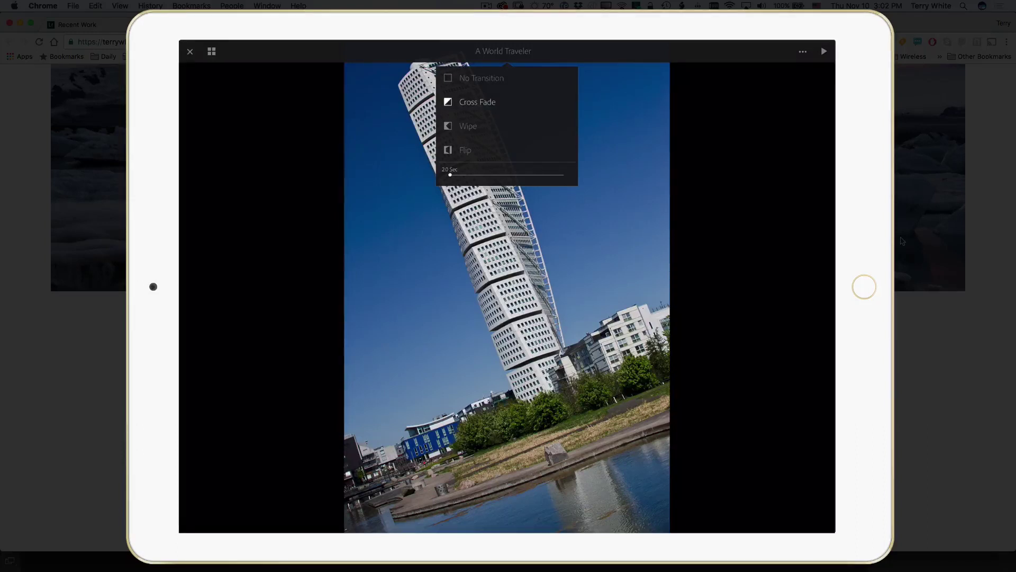
{"action": "left_click", "coordinate": [723, 389]}
{"action": "left_click", "coordinate": [190, 50]}
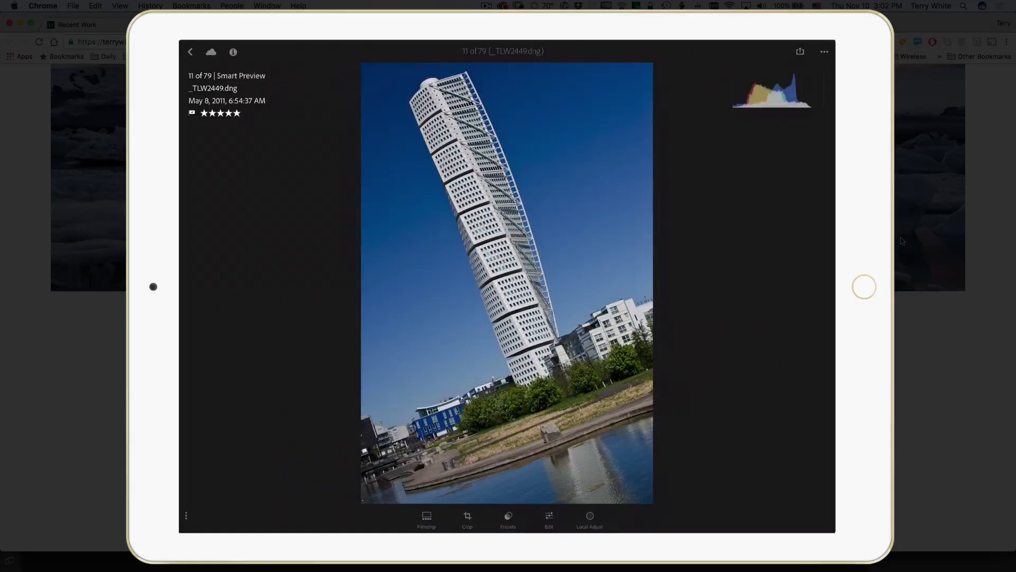